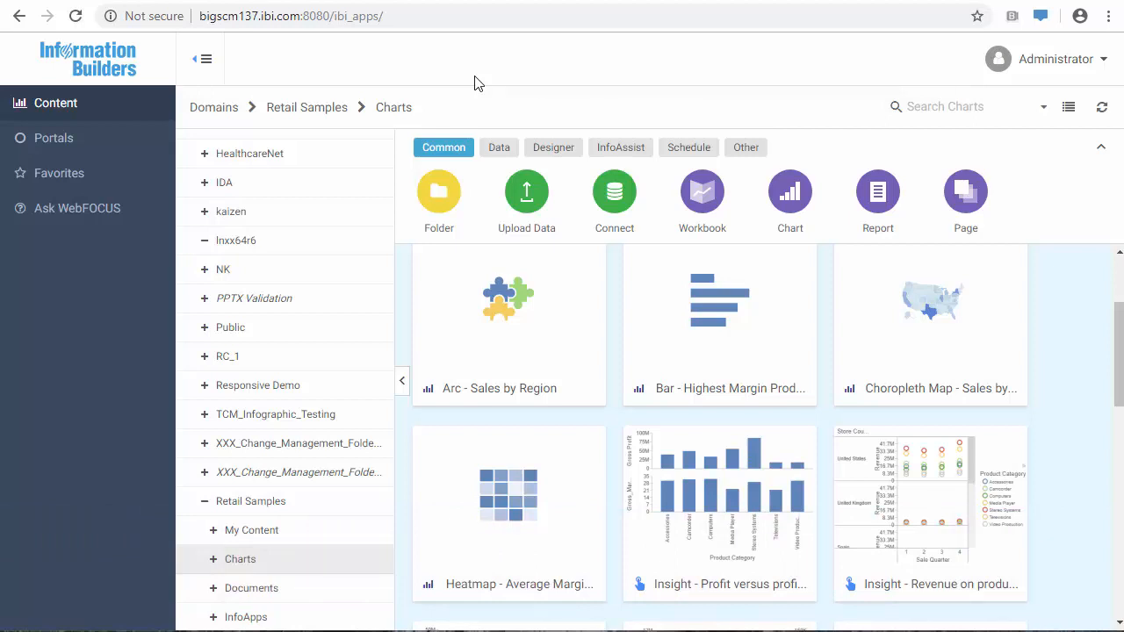
Show the data actions for the Charts folder and the upload option of the My Content folder on the legacy home page.
left_click(500, 154)
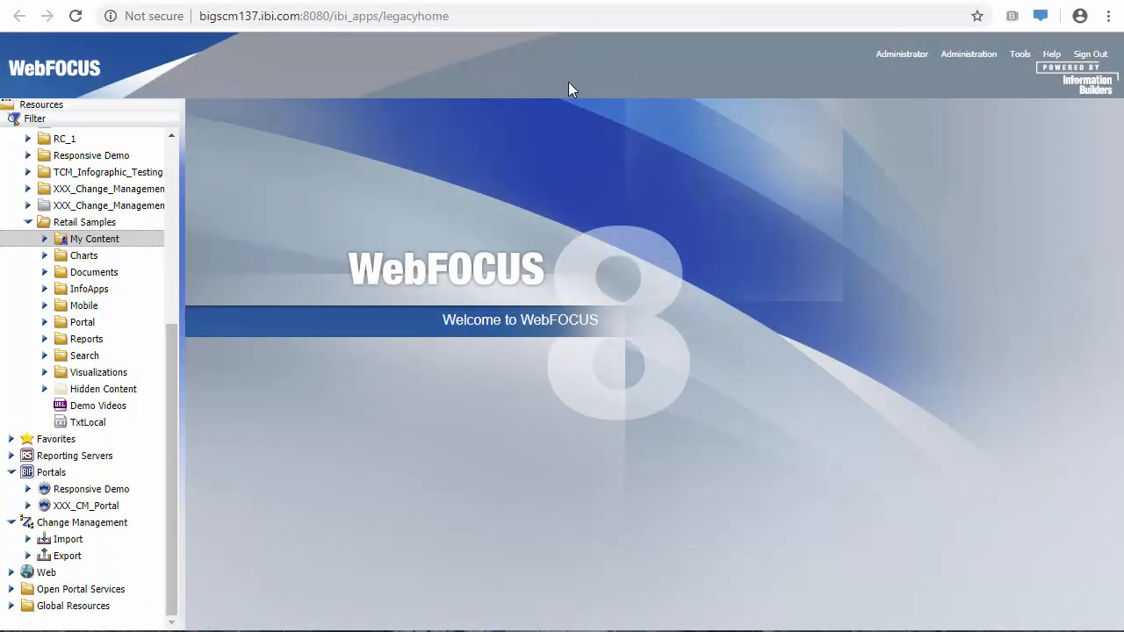
right_click(93, 237)
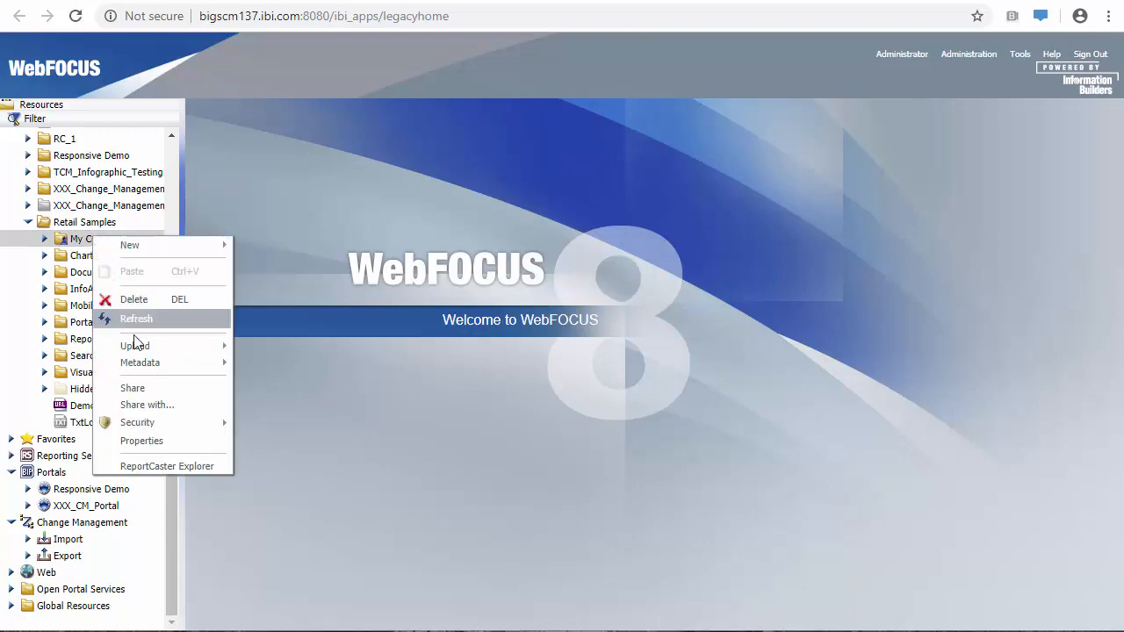
mouse_move(138, 350)
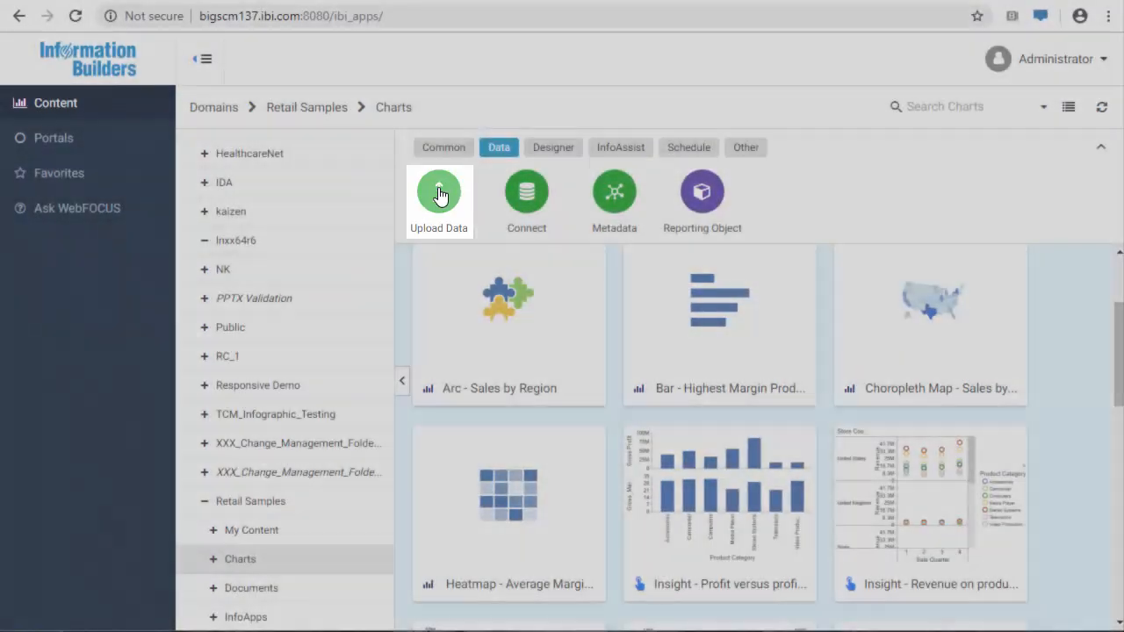
Upload the Excel workbook pivot_demo.xlsx as new data.
left_click(440, 195)
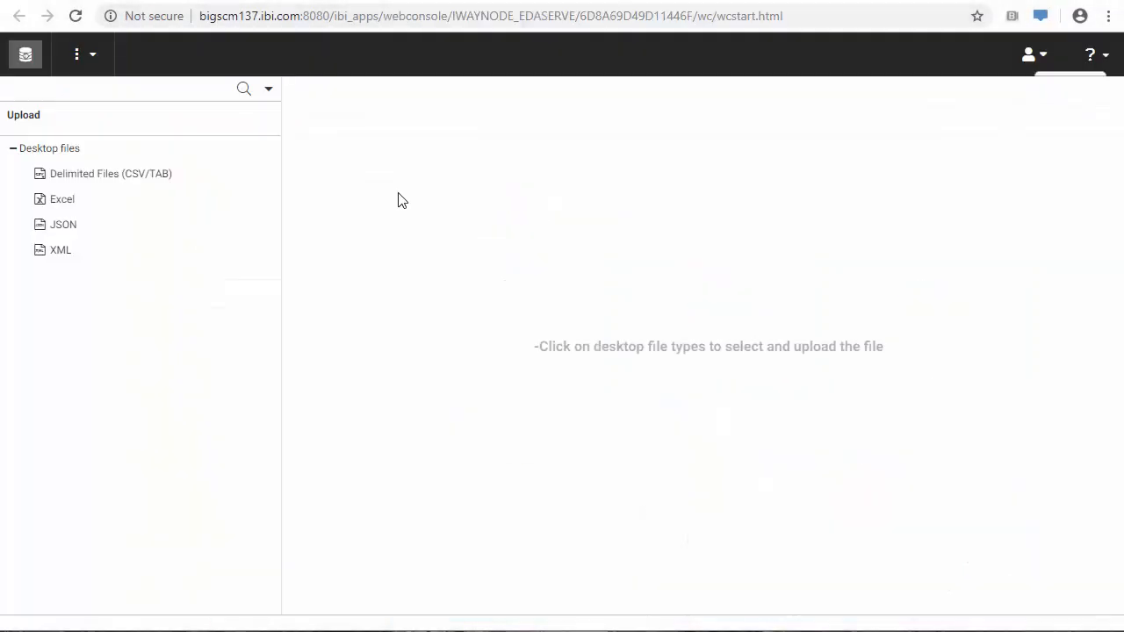
left_click(57, 202)
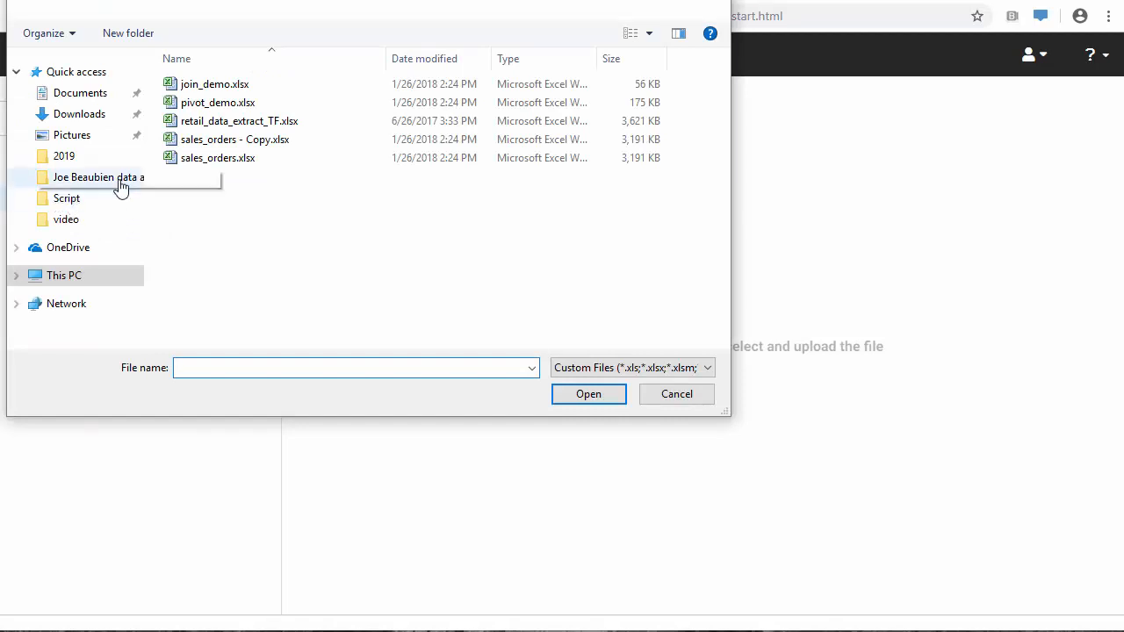
left_click(249, 106)
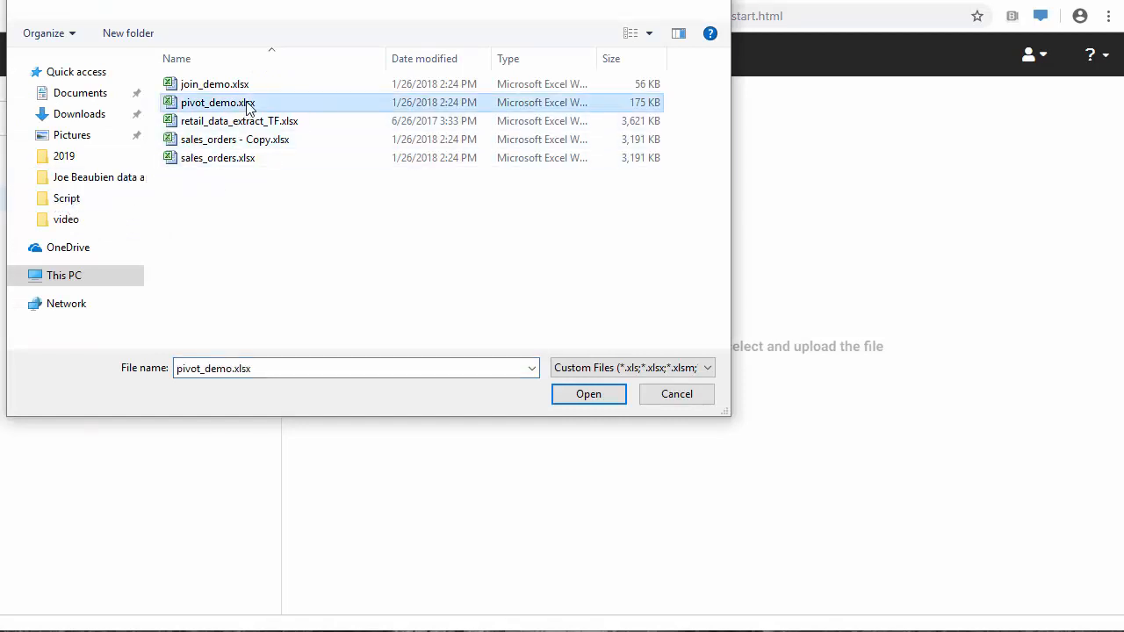
left_click(594, 395)
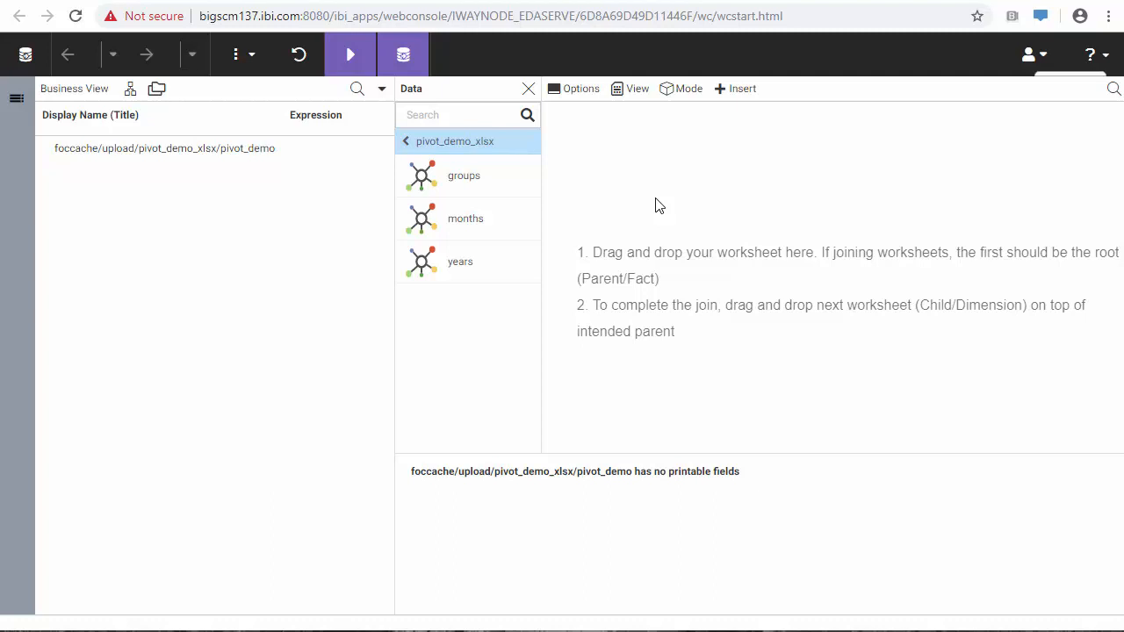
Add the years worksheet to the model canvas and look through its year columns in the business view and data preview.
left_click(463, 258)
left_click_drag(463, 259, 618, 180)
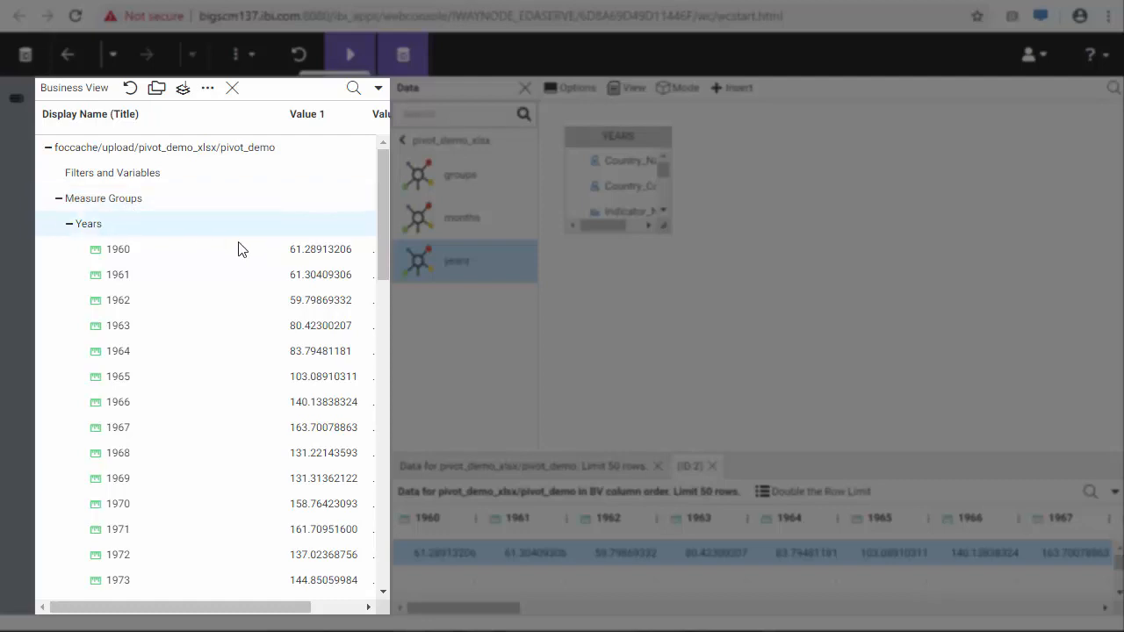
scroll(383, 256, "down", 1)
left_click_drag(386, 304, 386, 610)
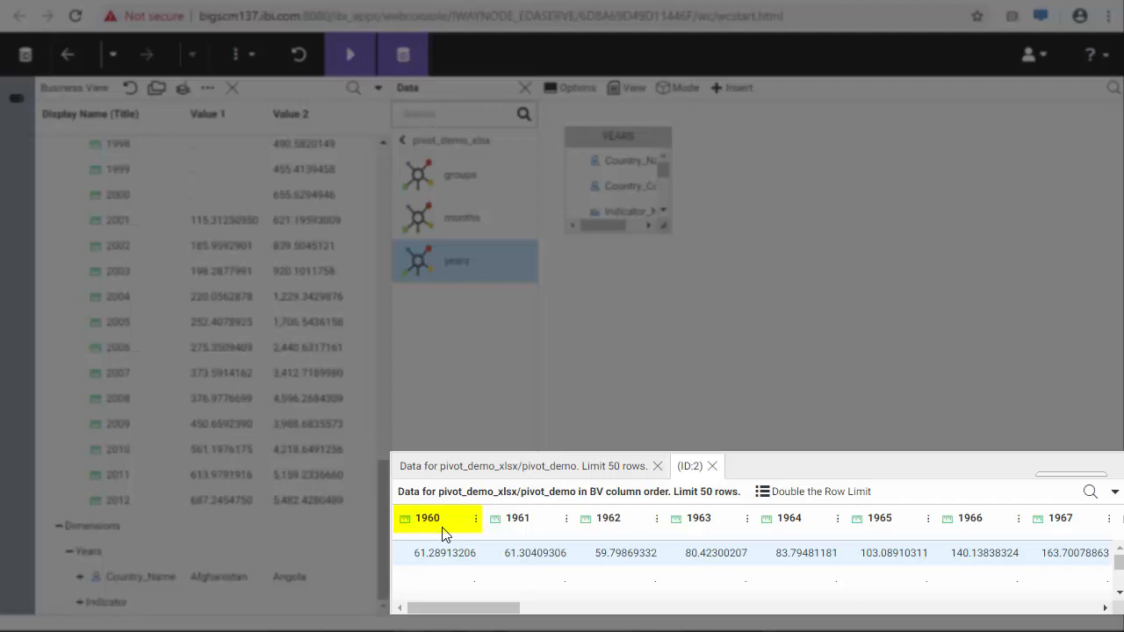
left_click_drag(531, 608, 1037, 615)
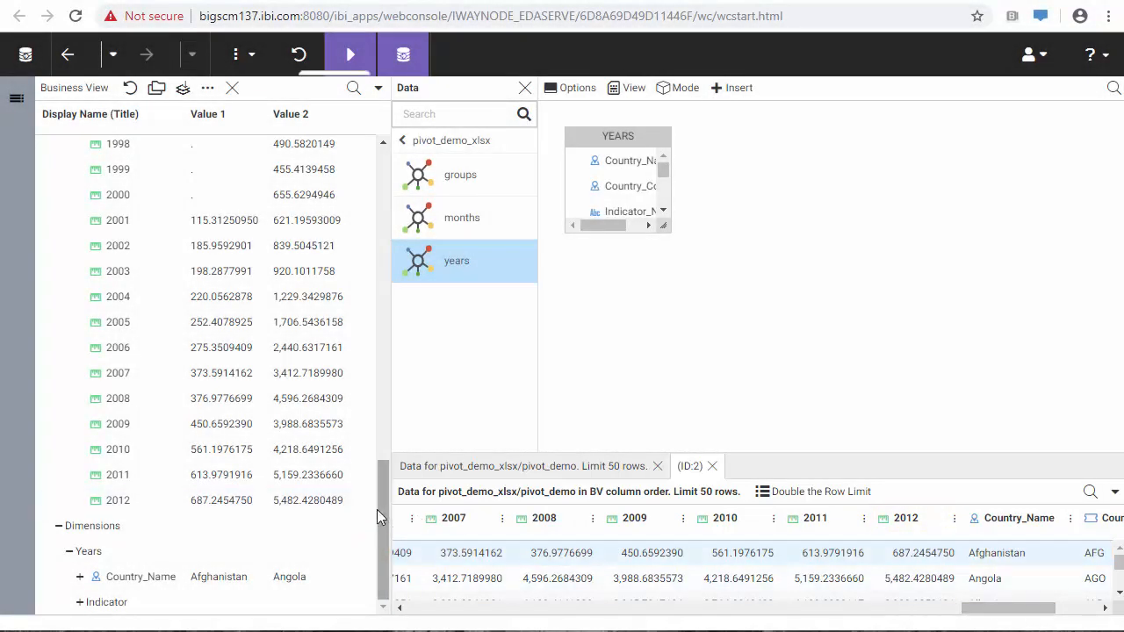
left_click_drag(376, 509, 381, 180)
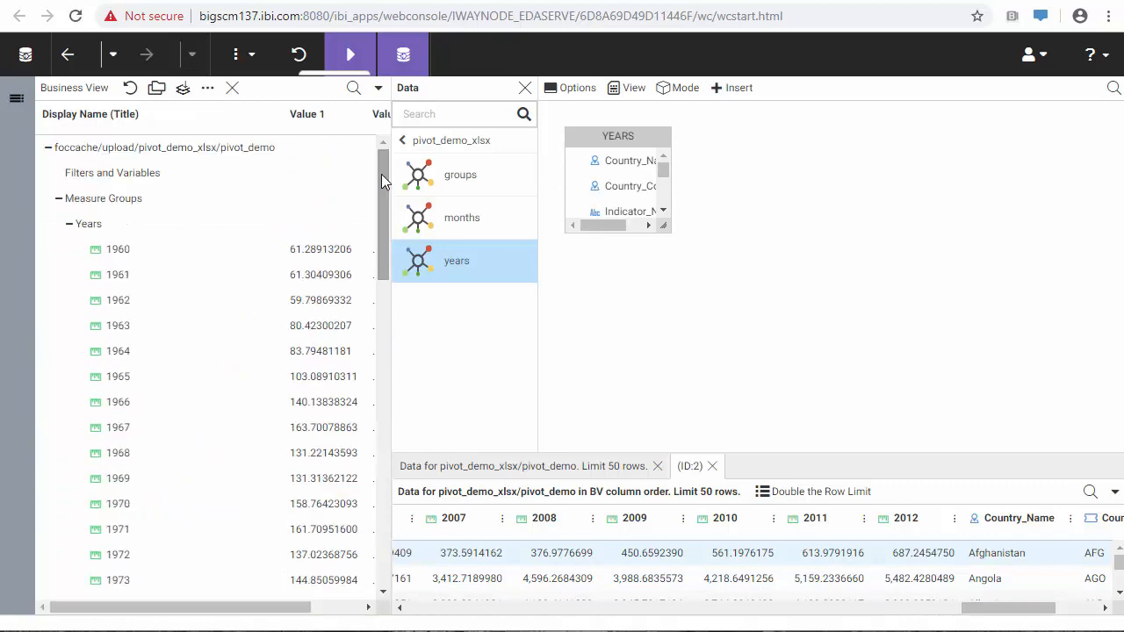
Start a multiple-columns-to-rows pivot on the 1960 column with 2012 as the last column.
left_click(120, 252)
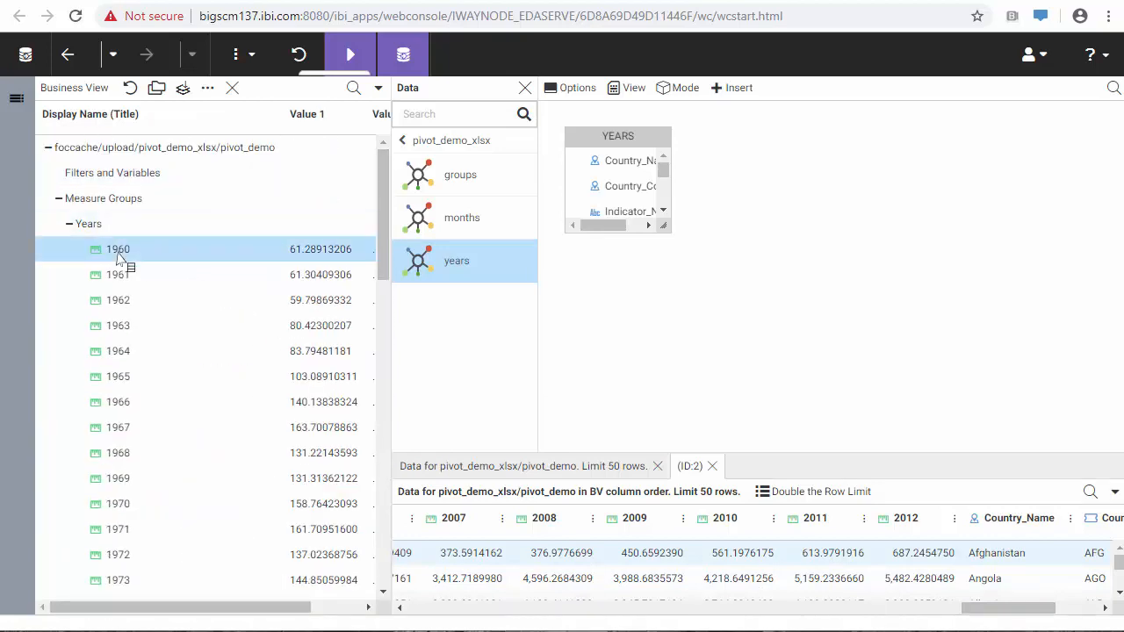
right_click(120, 257)
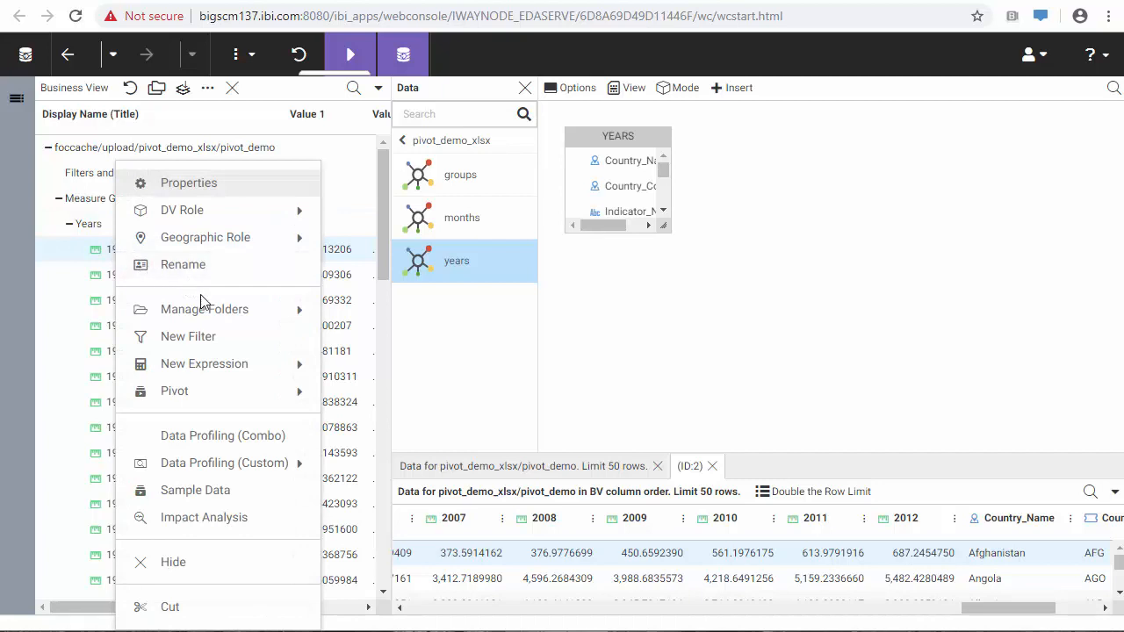
mouse_move(205, 392)
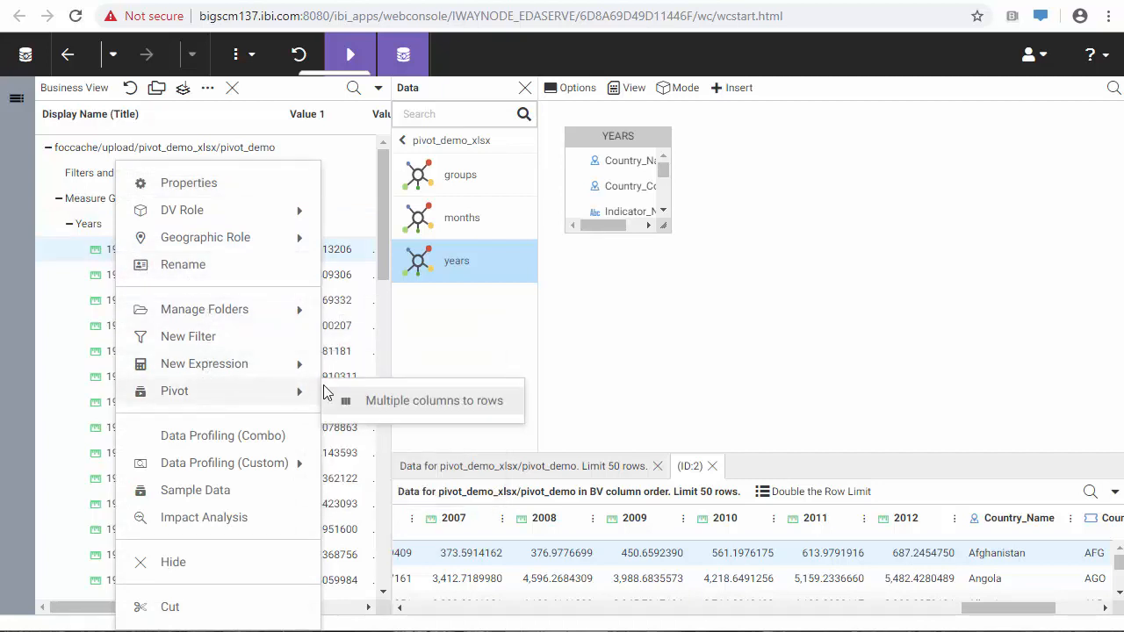
left_click(455, 409)
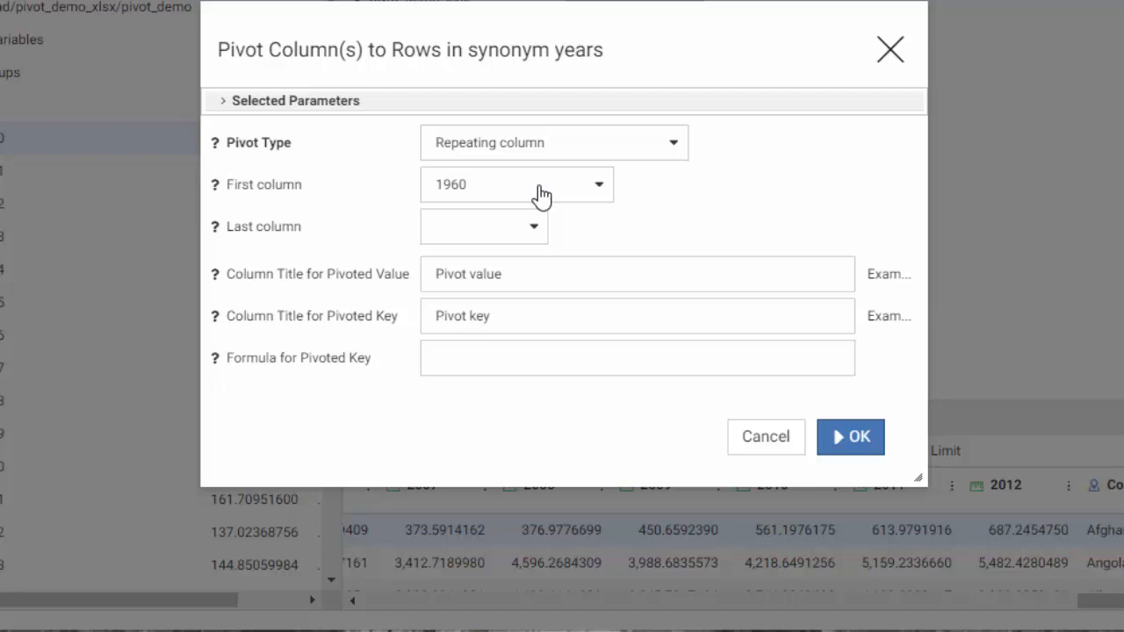
left_click(535, 230)
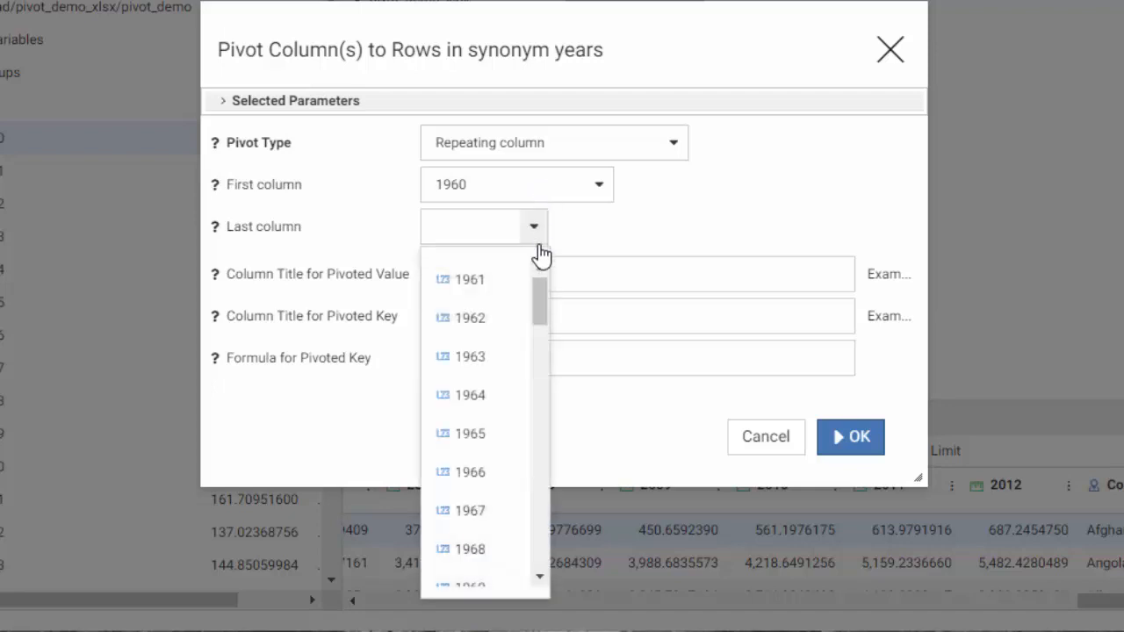
left_click_drag(540, 296, 542, 580)
left_click(486, 584)
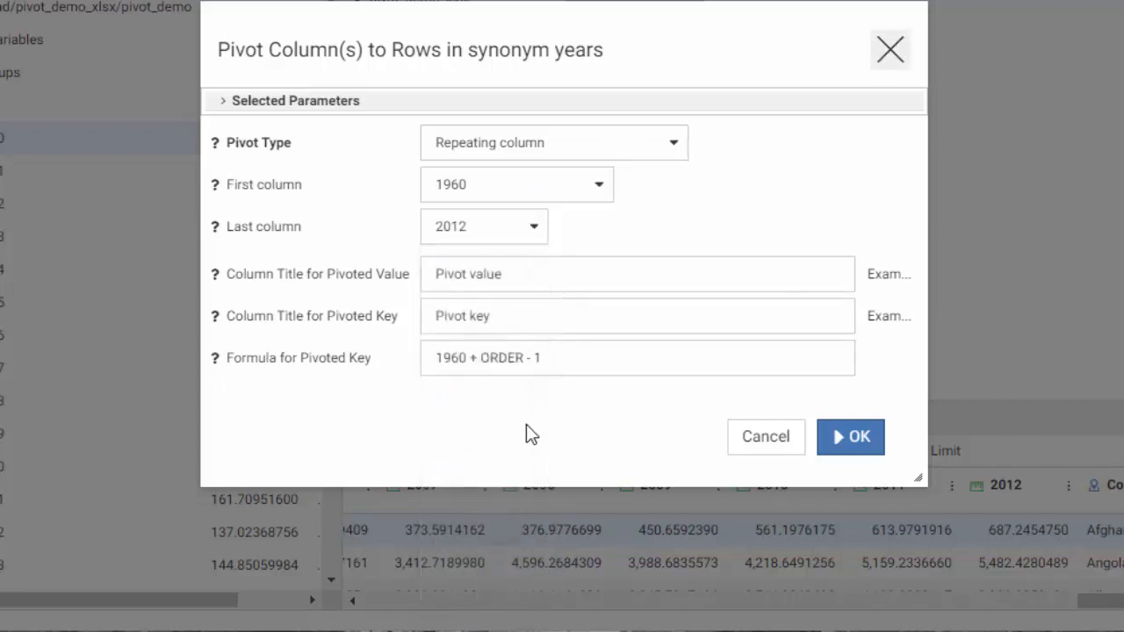
Set the column title for the pivoted value to Amount.
left_click(558, 273)
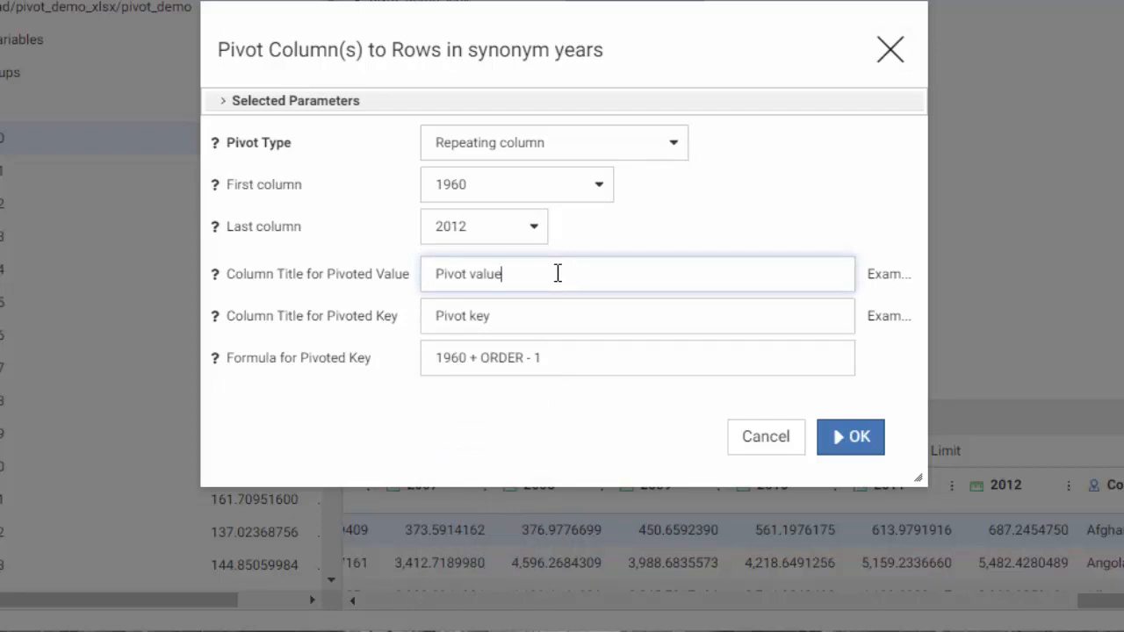
key("BackSpace")
key("BackSpace")
key("BackSpace")
key("BackSpace")
key("BackSpace")
key("BackSpace")
key("BackSpace")
key("BackSpace")
key("BackSpace")
key("BackSpace")
key("BackSpace")
type("Amount")
Set the column title for the pivoted key to Year and run the pivot.
left_click(577, 315)
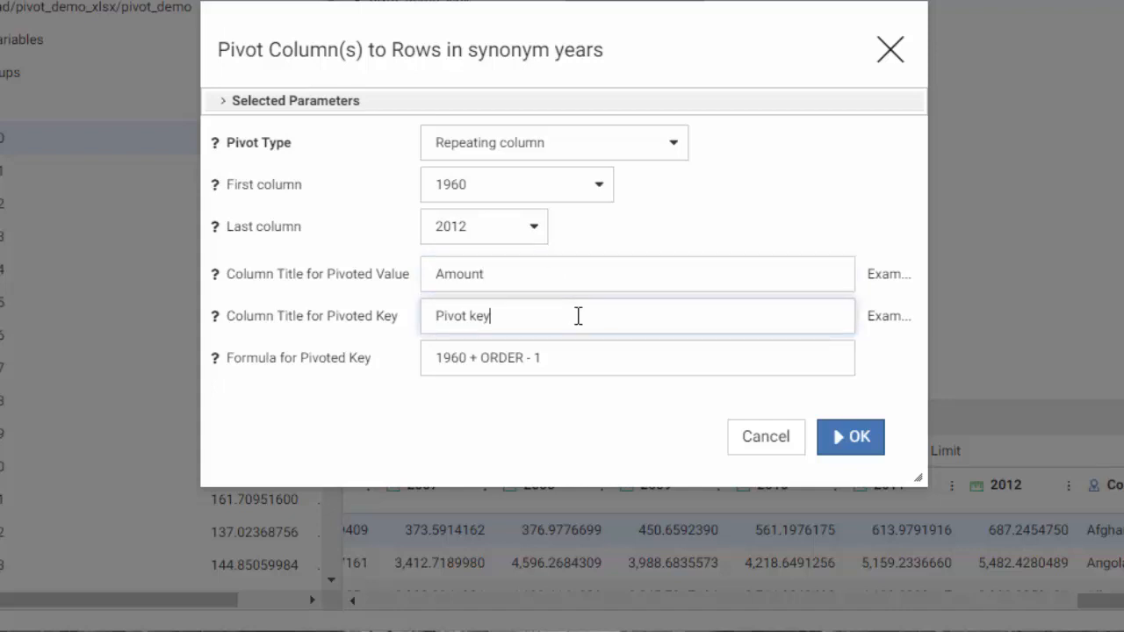
key("BackSpace")
key("BackSpace")
key("BackSpace")
key("BackSpace")
key("BackSpace")
key("BackSpace")
key("BackSpace")
key("BackSpace")
key("BackSpace")
type("Year")
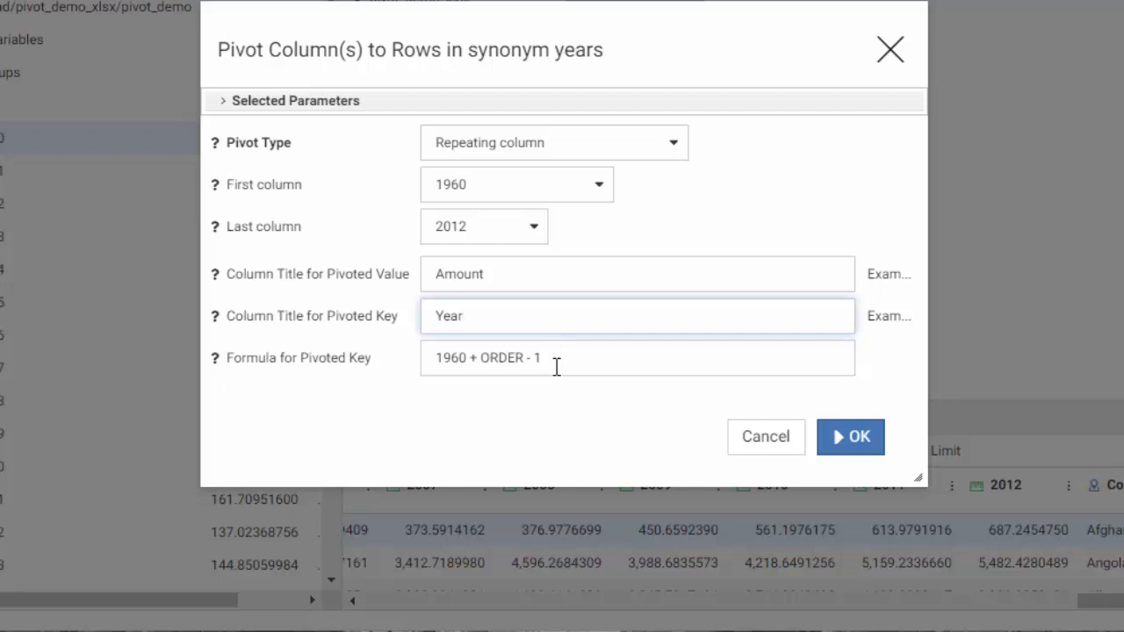
left_click(857, 450)
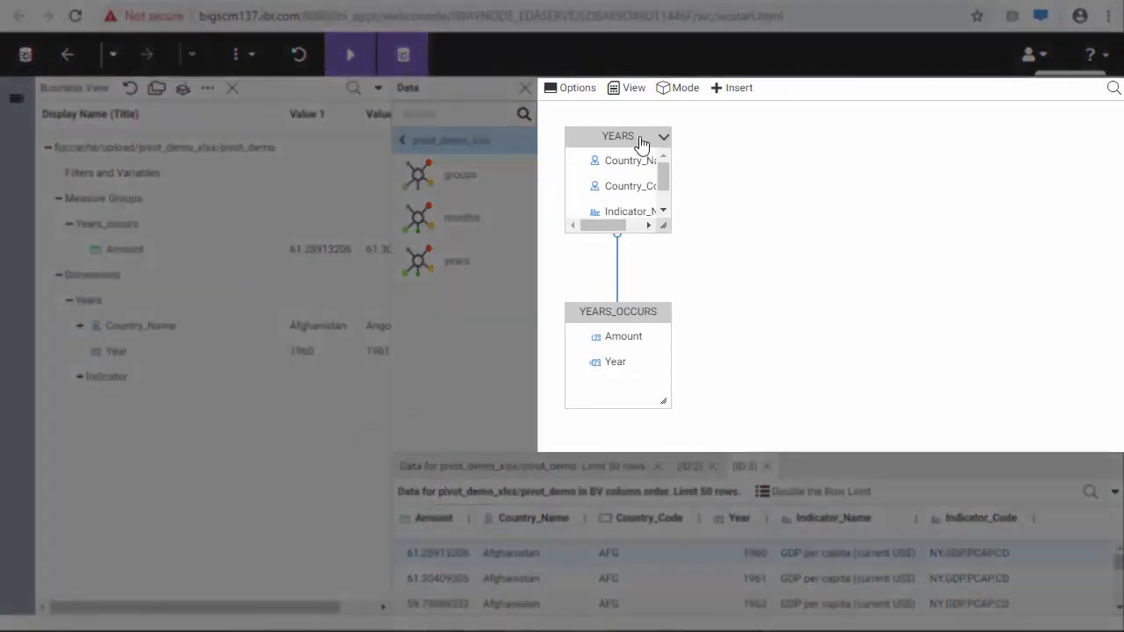
Start over with a new upload of pivot_demo.xlsx and add its groups worksheet to the model canvas.
right_click(640, 140)
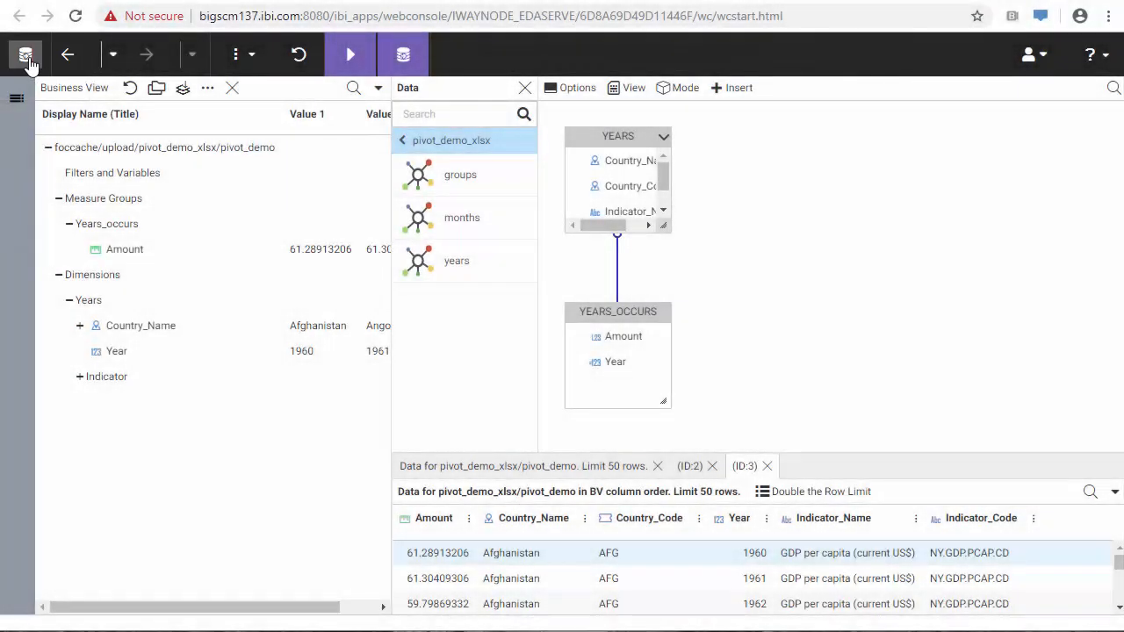
left_click(25, 57)
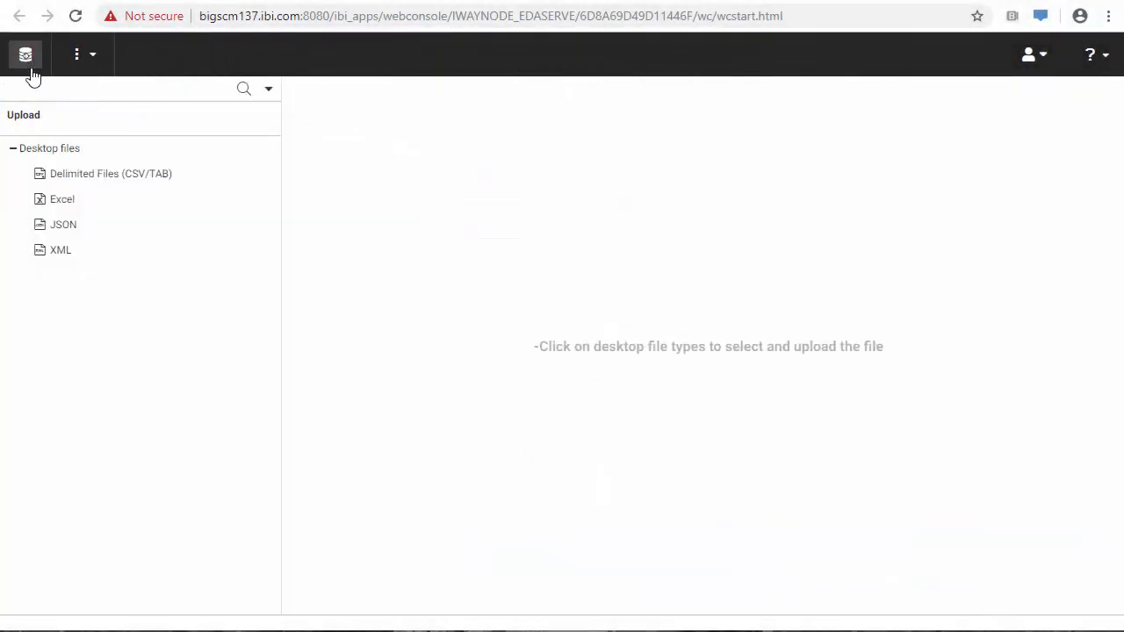
left_click(62, 201)
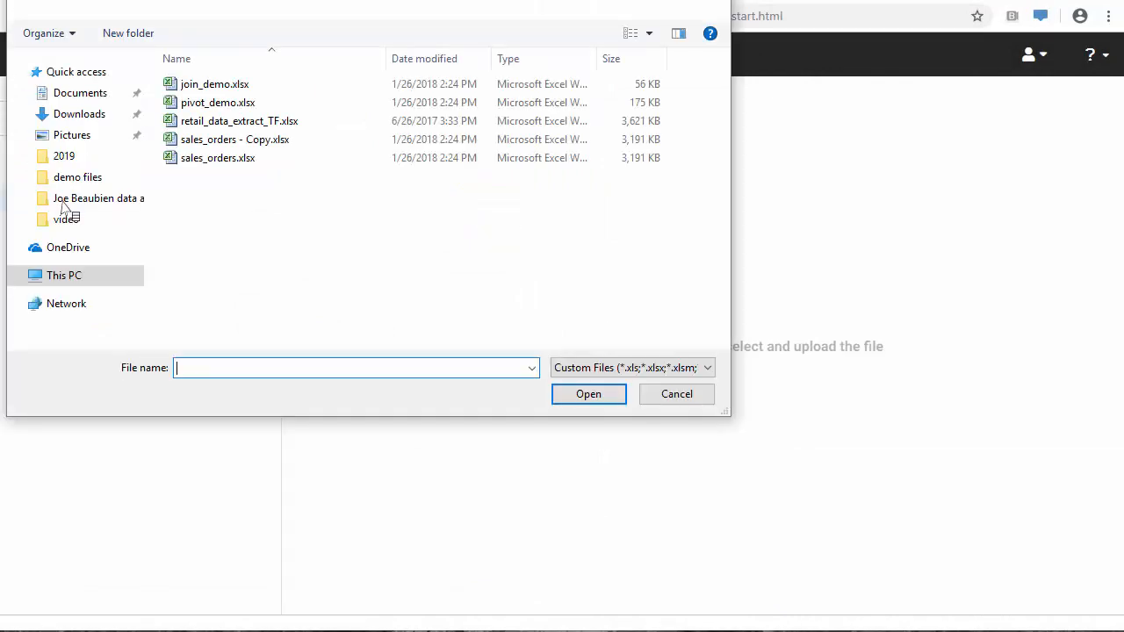
left_click(214, 103)
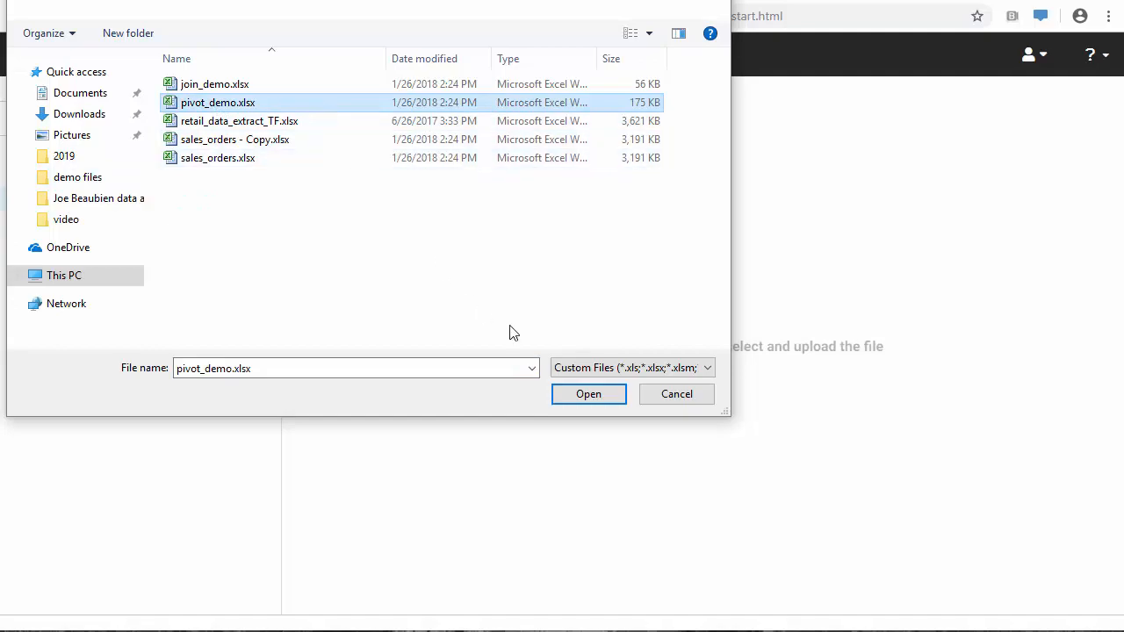
left_click(589, 394)
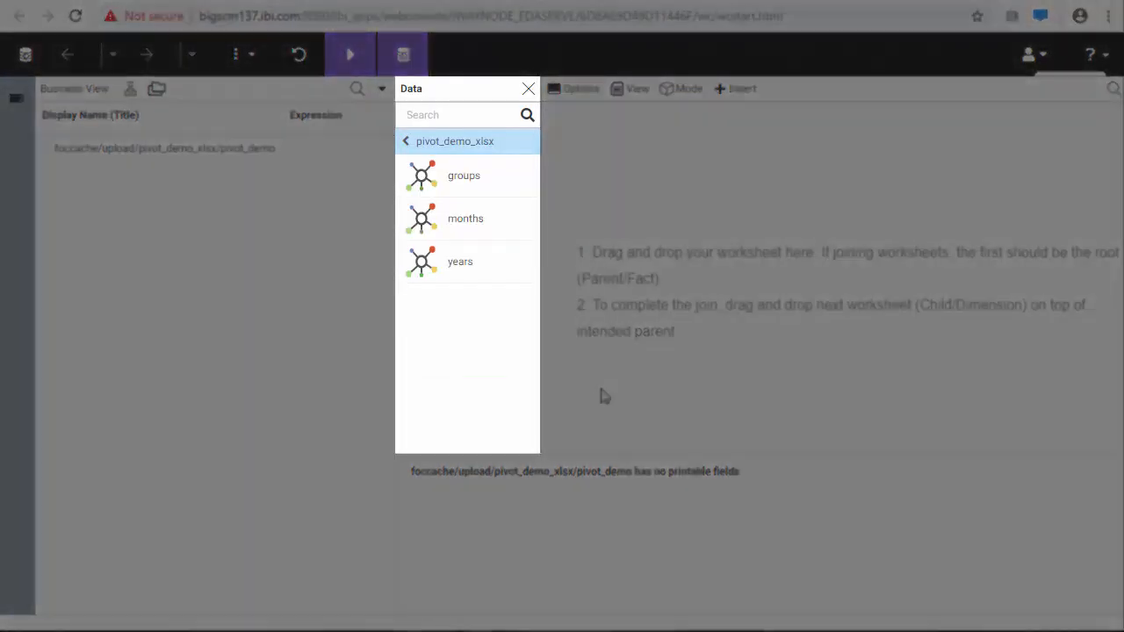
left_click_drag(461, 179, 644, 165)
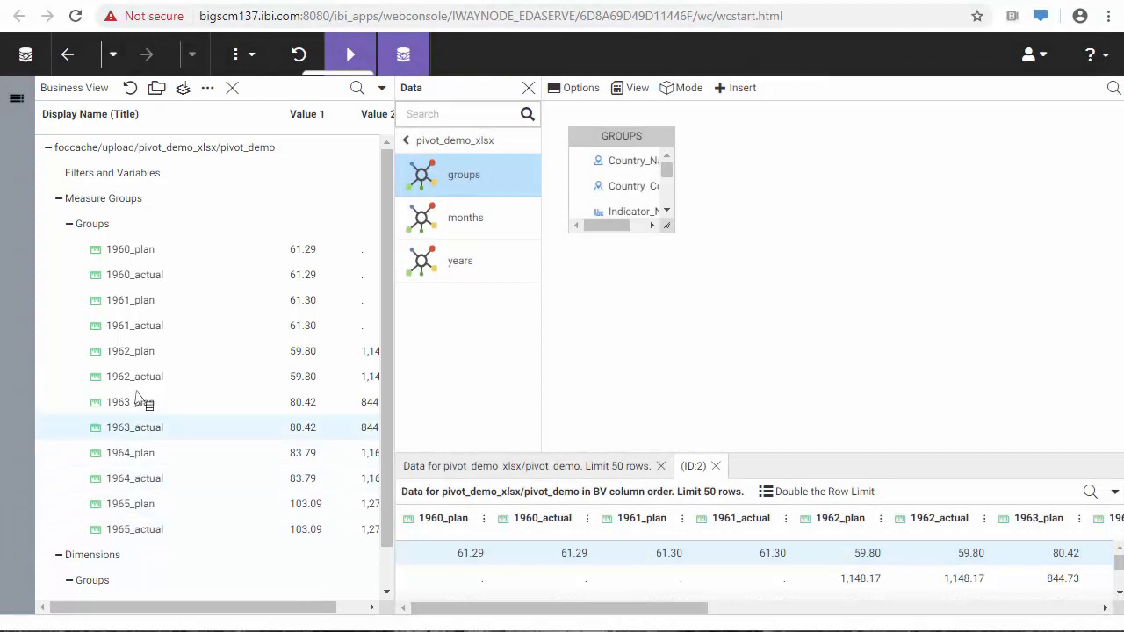
Start a multiple-columns-to-rows pivot on the 1960_plan column with the pivot type Repeating group of columns.
left_click(133, 252)
right_click(133, 254)
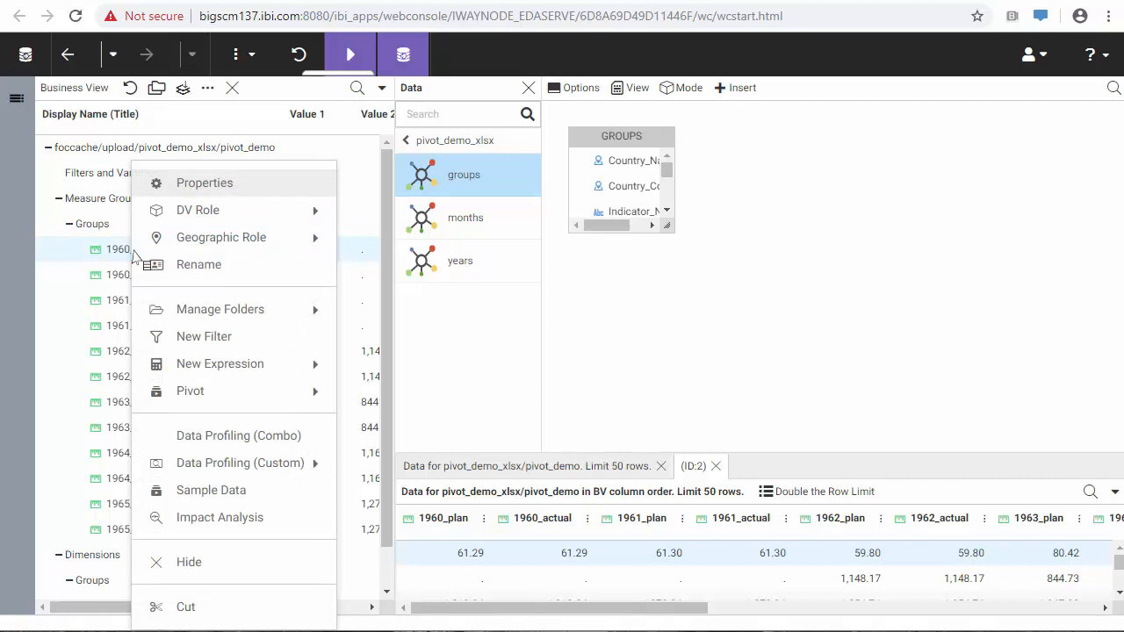
mouse_move(225, 398)
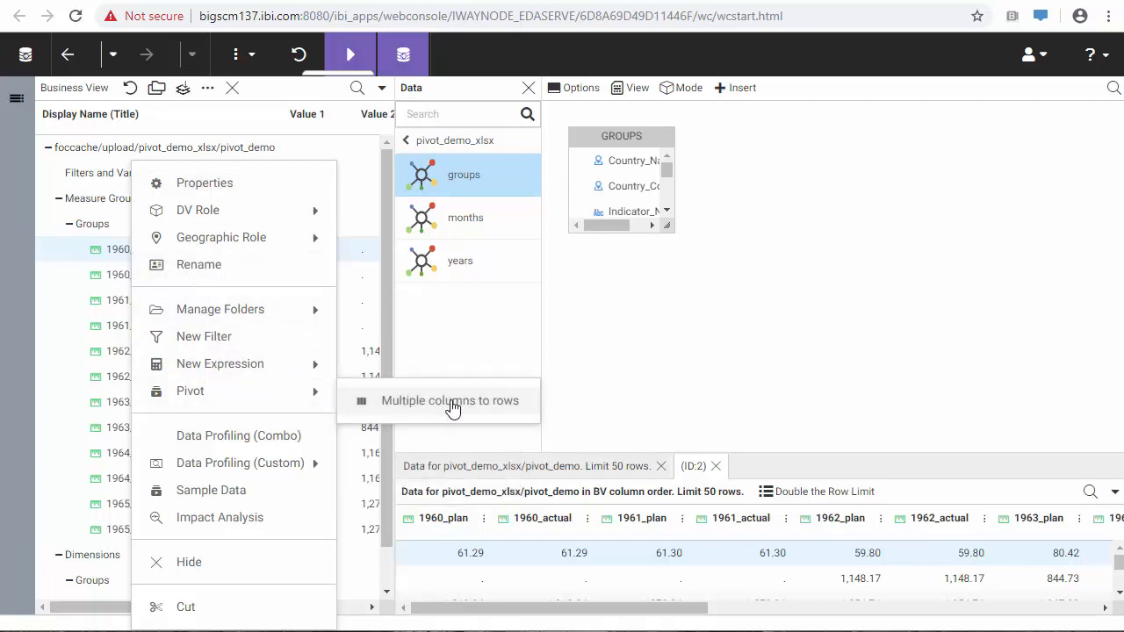
left_click(450, 403)
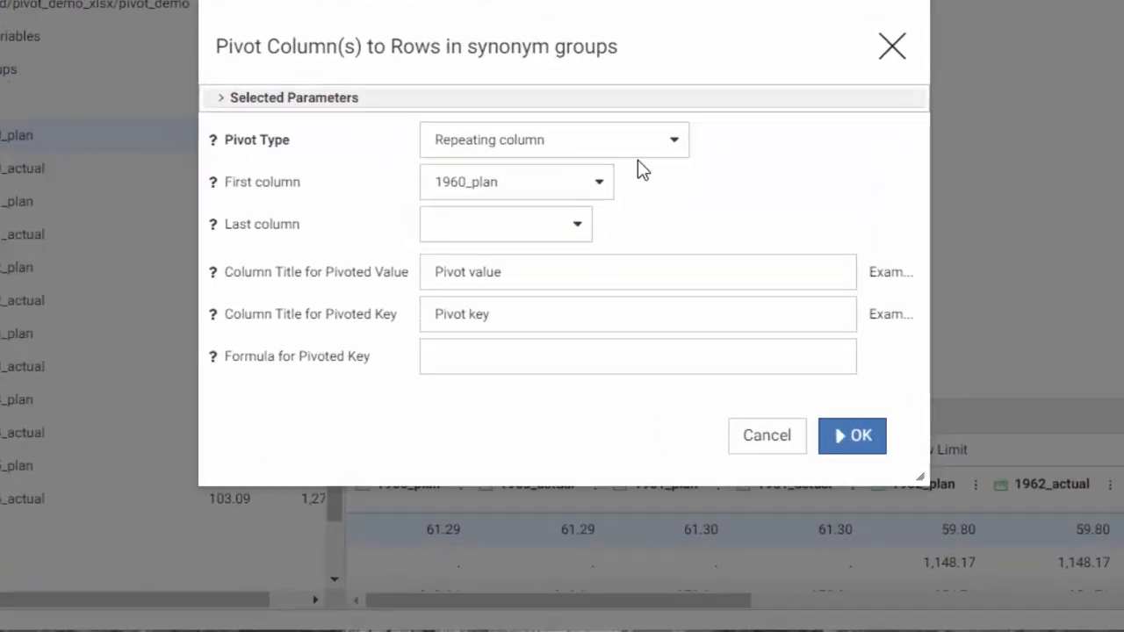
left_click(672, 147)
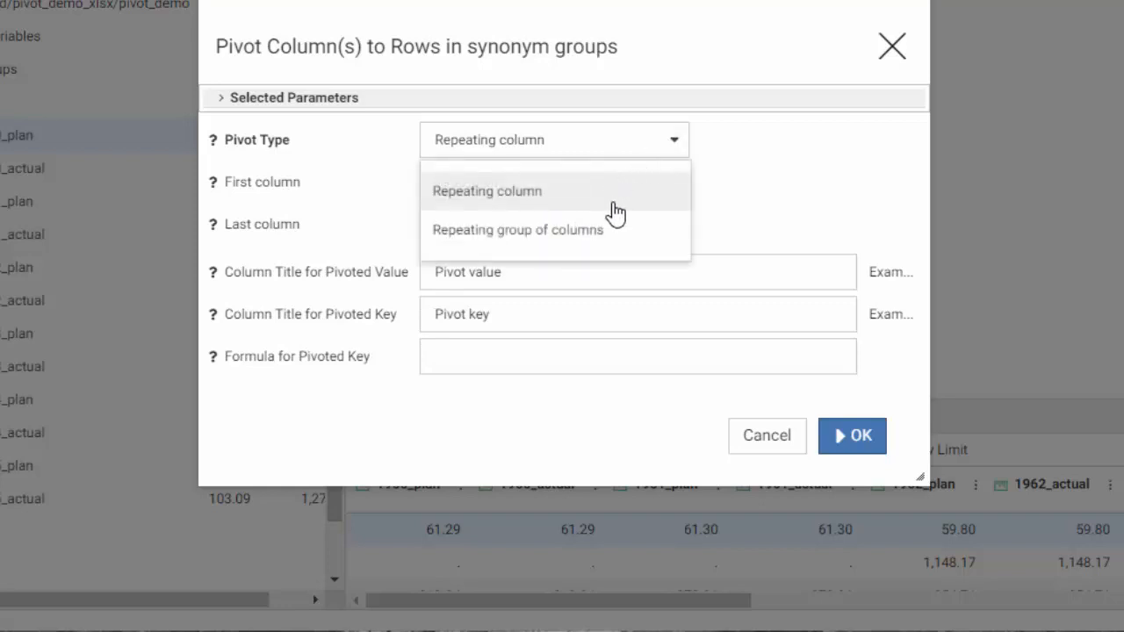
left_click(612, 231)
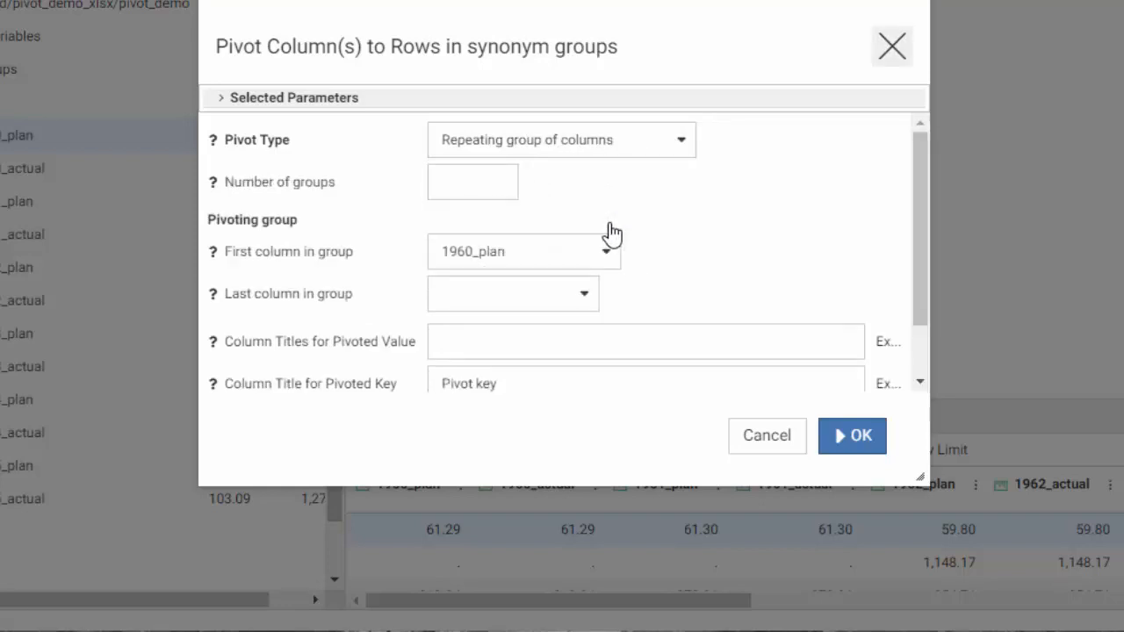
Set the number of groups to 6 and the last column in the group to 1960_actual.
left_click(494, 180)
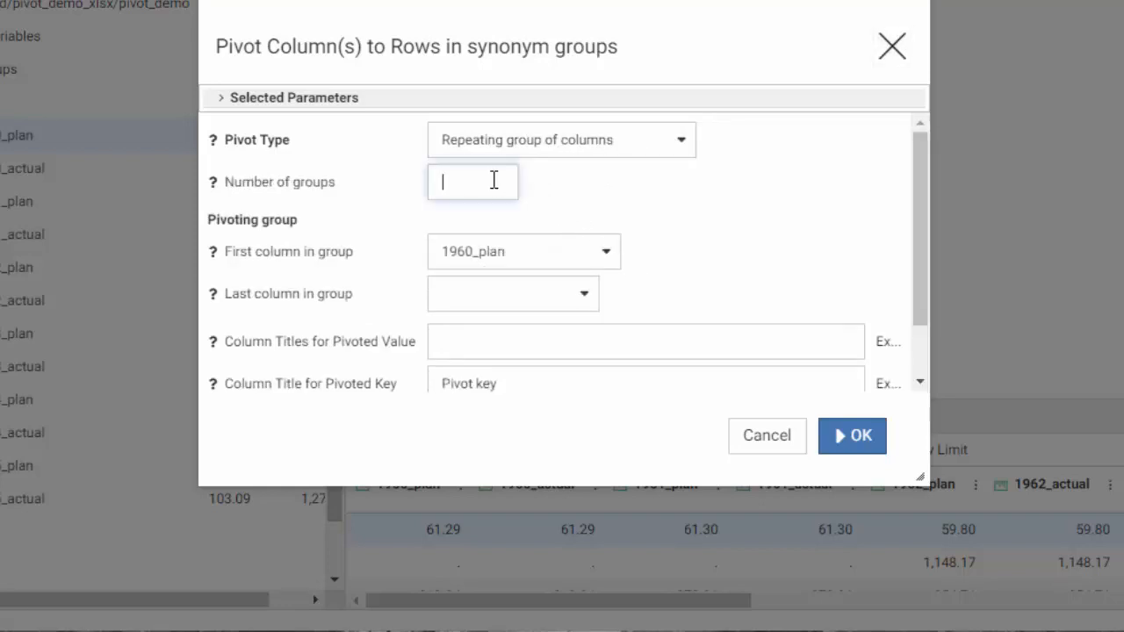
type("6")
left_click(584, 299)
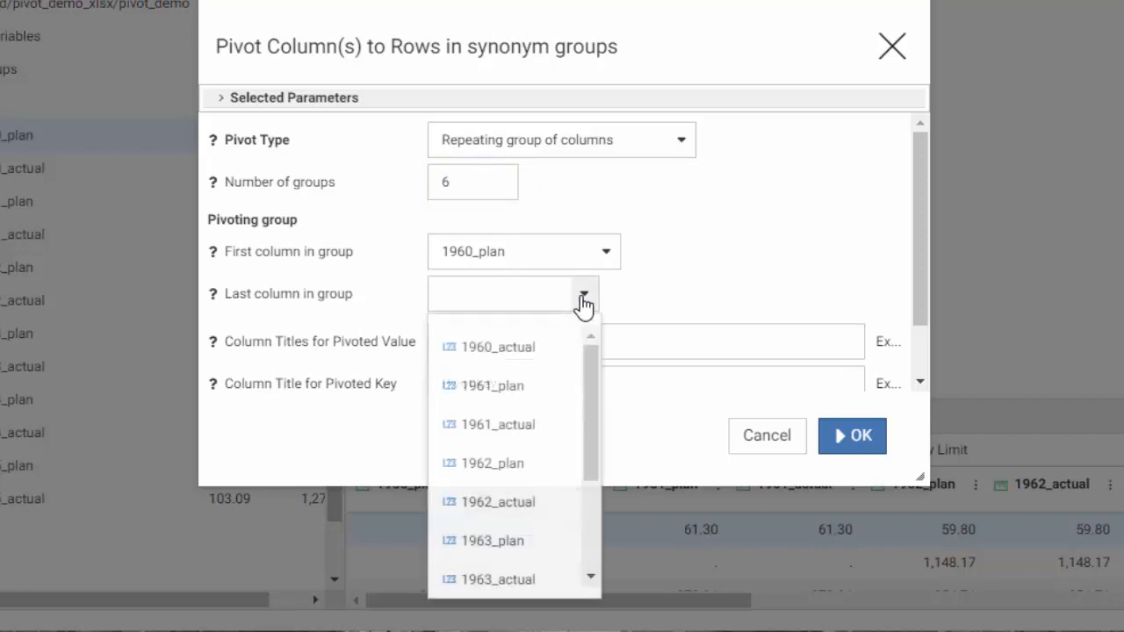
left_click(531, 351)
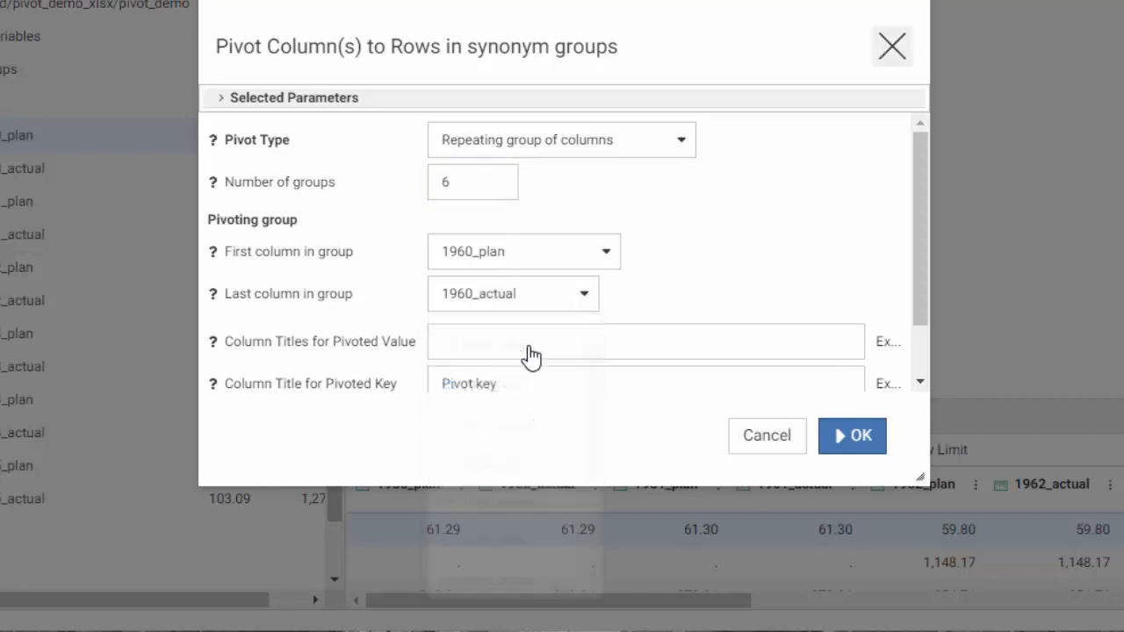
Set the column titles for the pivoted value to Planned/Actual.
left_click(644, 346)
key("BackSpace")
key("BackSpace")
key("BackSpace")
key("BackSpace")
key("BackSpace")
key("BackSpace")
key("BackSpace")
key("BackSpace")
key("BackSpace")
key("BackSpace")
key("BackSpace")
key("BackSpace")
key("BackSpace")
key("BackSpace")
key("BackSpace")
key("BackSpace")
key("BackSpace")
key("BackSpace")
key("BackSpace")
key("BackSpace")
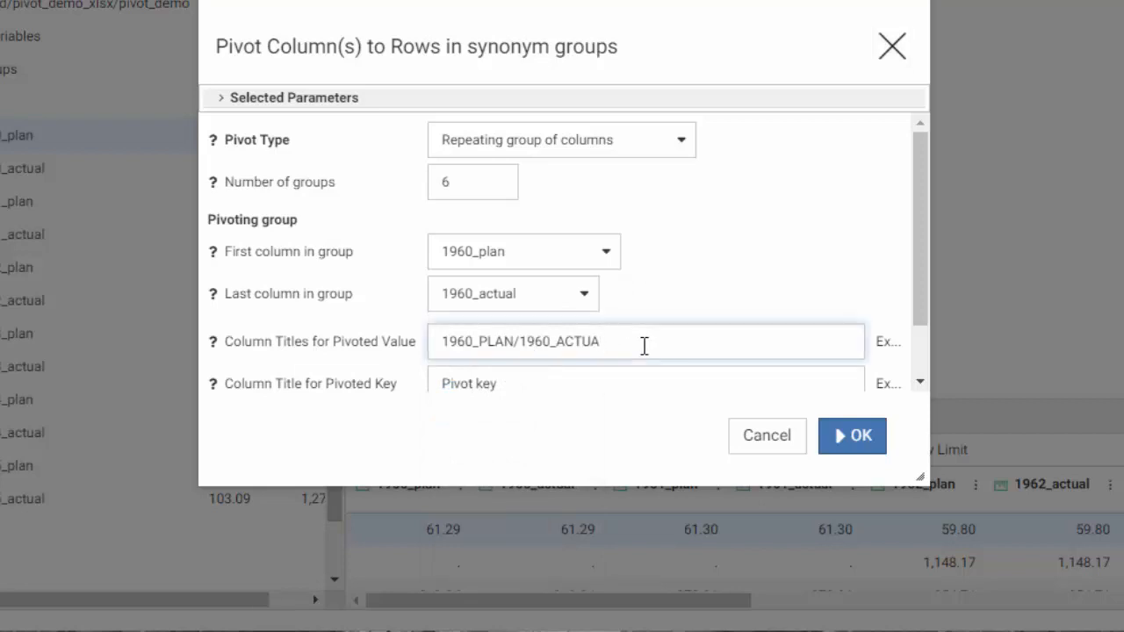
type("Pl")
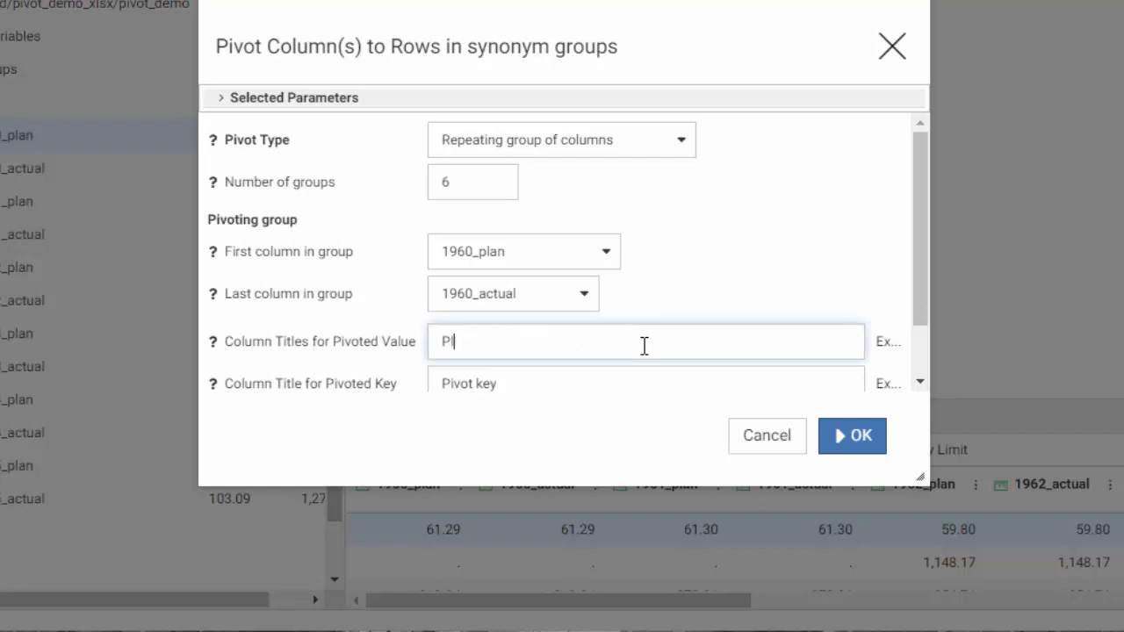
type("anned/Actual")
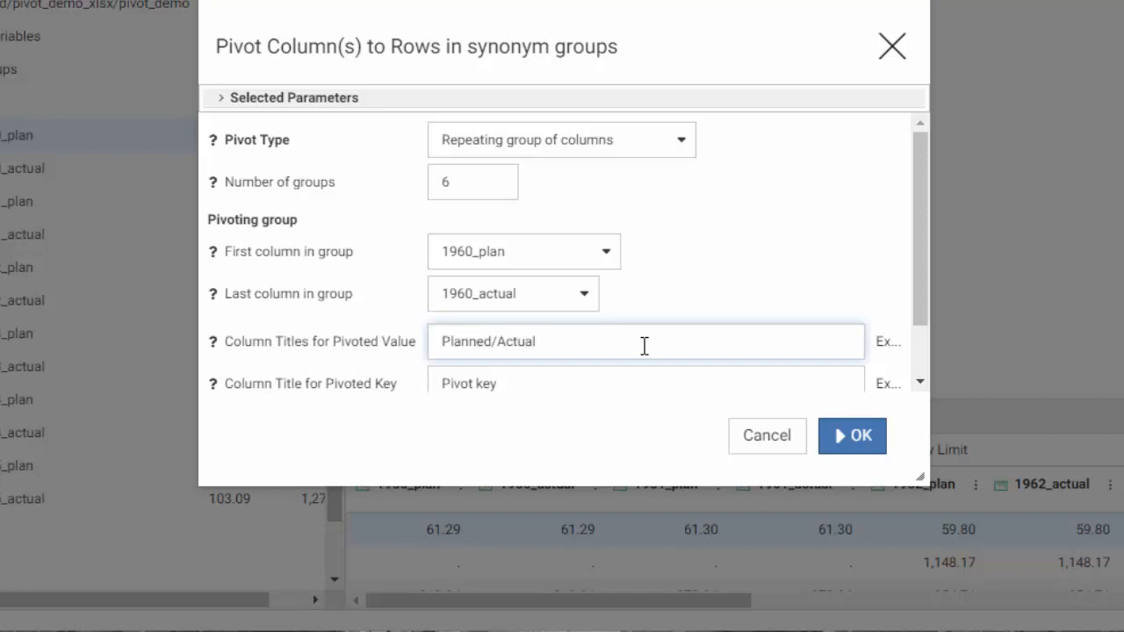
Set the column title for the pivoted key to Year.
left_click(608, 377)
key("BackSpace")
key("BackSpace")
key("BackSpace")
key("BackSpace")
key("BackSpace")
key("BackSpace")
key("BackSpace")
key("BackSpace")
key("BackSpace")
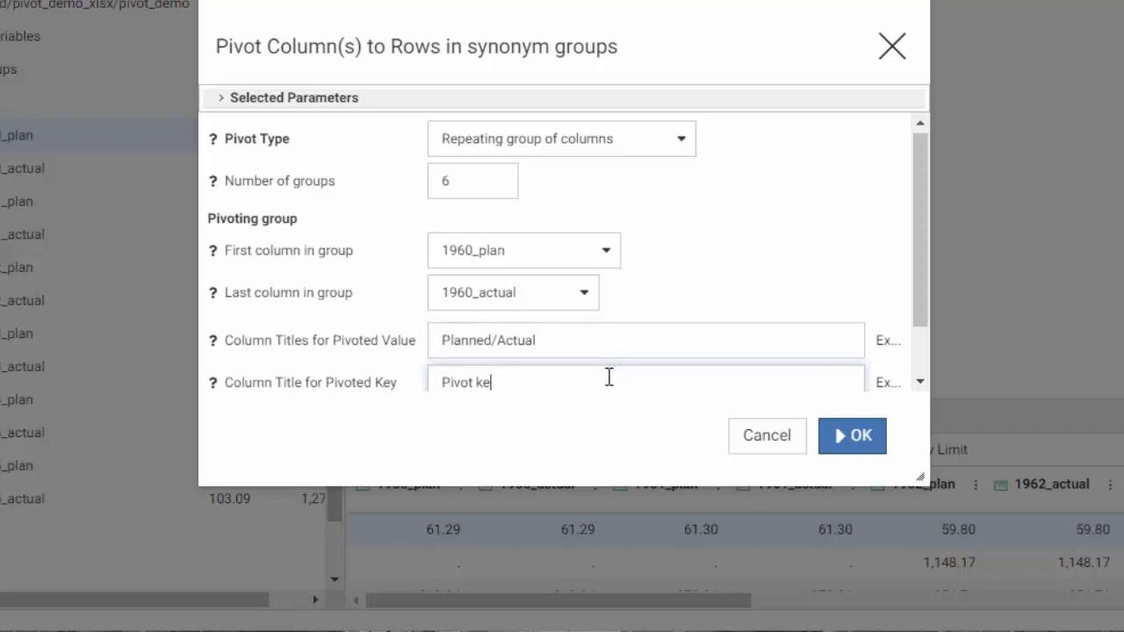
type("Y")
key("BackSpace")
type("Year")
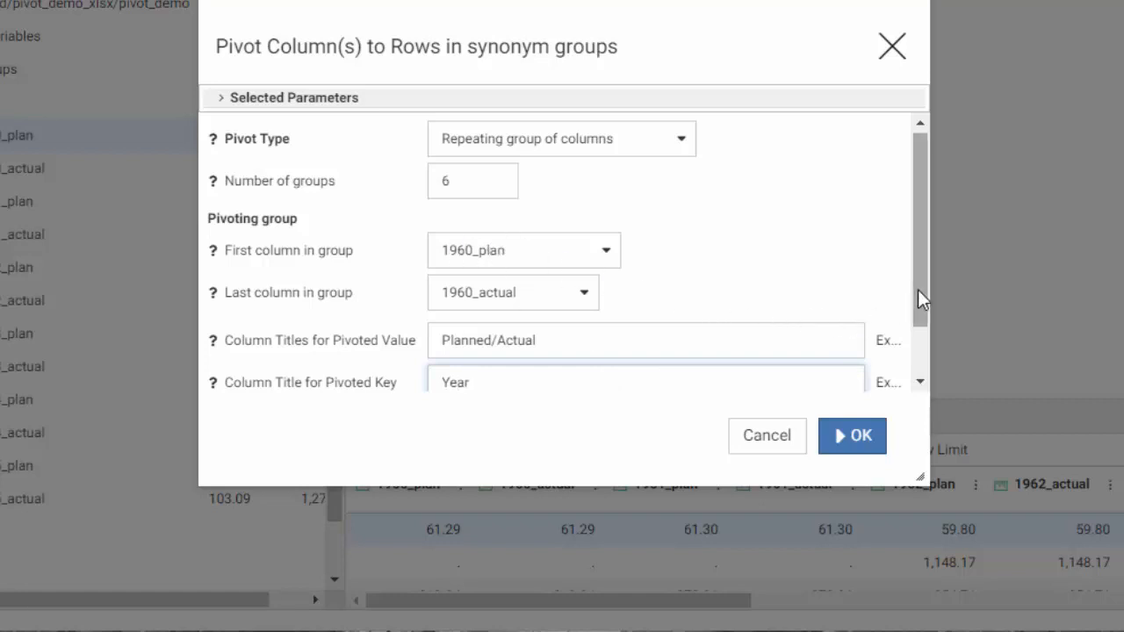
Change the six pivoted key formula values to 1960, 1961, 1962, 1963, 1964 and 1965, apply them and run the pivot.
left_click_drag(918, 290, 926, 391)
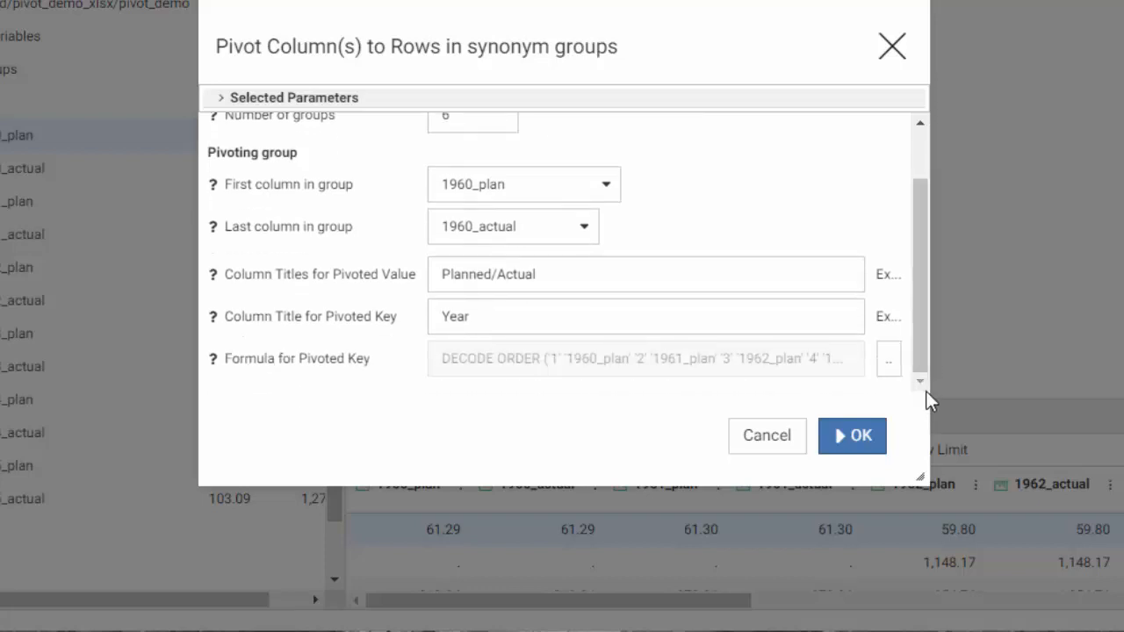
left_click(889, 366)
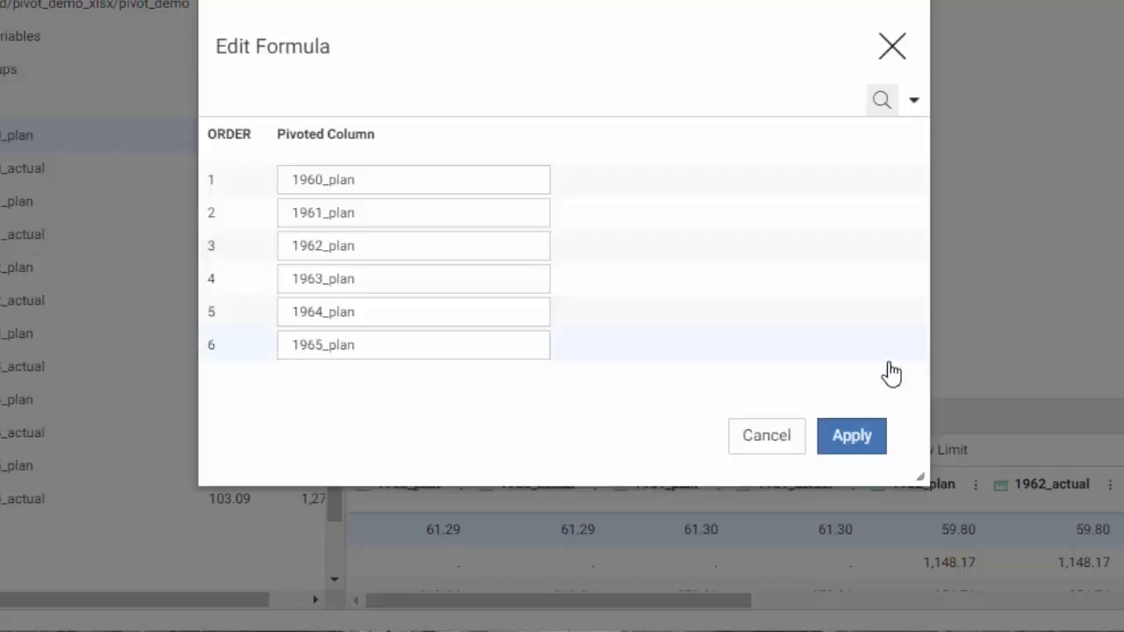
left_click(416, 183)
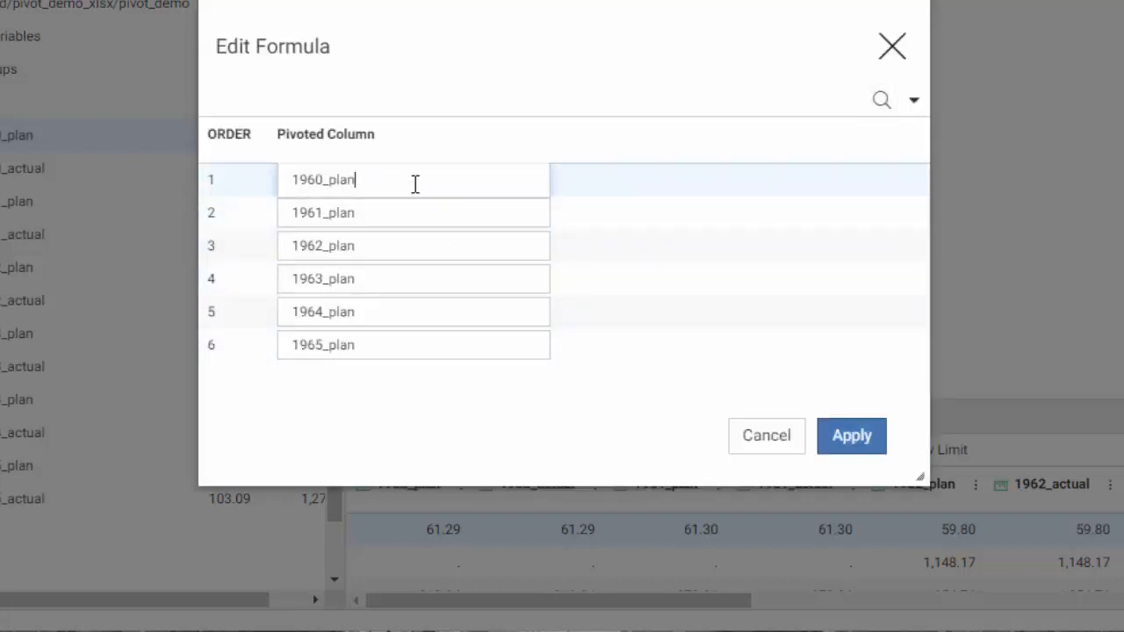
key("BackSpace")
key("BackSpace")
key("BackSpace")
key("BackSpace")
key("BackSpace")
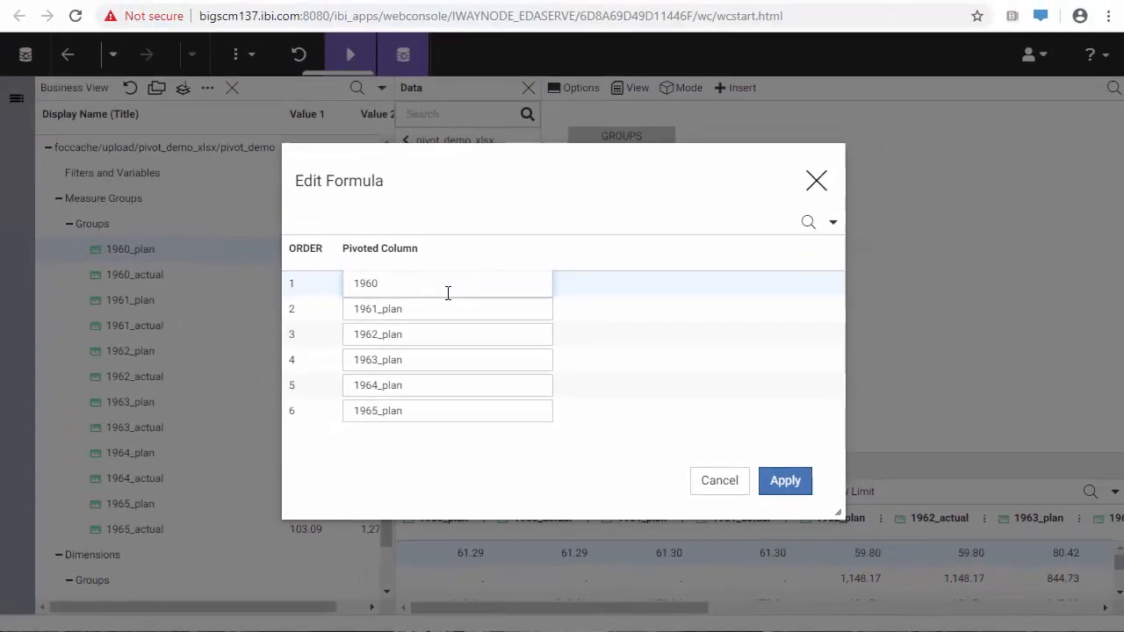
left_click(454, 311)
key("BackSpace")
key("BackSpace")
key("BackSpace")
key("BackSpace")
key("BackSpace")
left_click(454, 330)
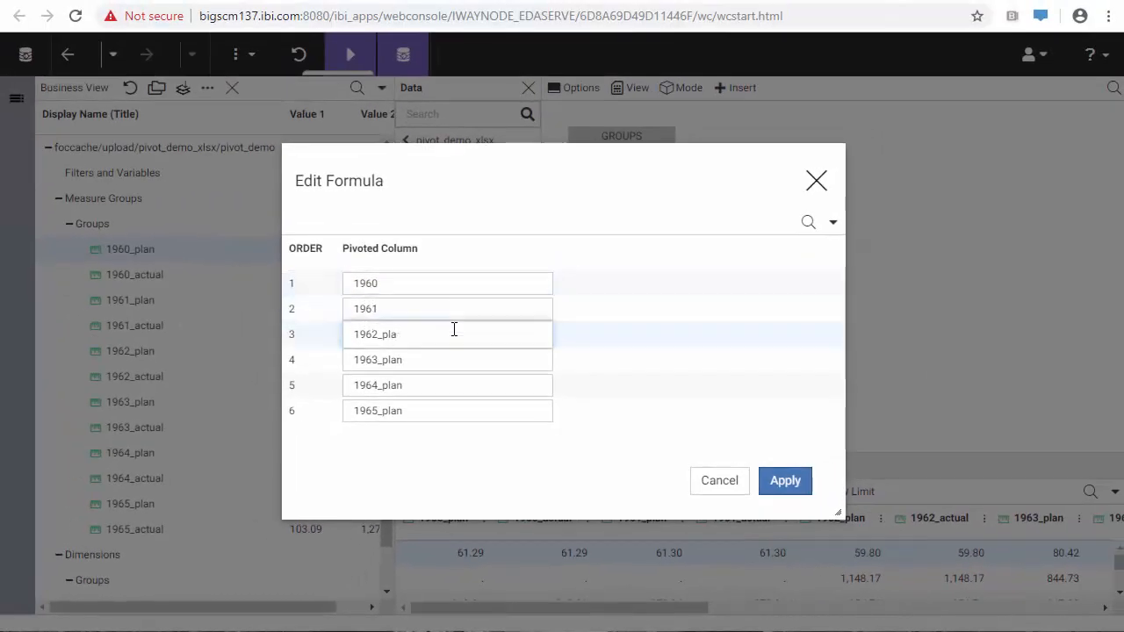
key("BackSpace")
key("BackSpace")
key("BackSpace")
key("BackSpace")
key("BackSpace")
left_click(434, 357)
key("BackSpace")
key("BackSpace")
key("BackSpace")
key("BackSpace")
key("BackSpace")
left_click(441, 385)
key("BackSpace")
key("BackSpace")
key("BackSpace")
key("BackSpace")
key("BackSpace")
left_click(446, 410)
key("BackSpace")
key("BackSpace")
key("BackSpace")
key("BackSpace")
key("BackSpace")
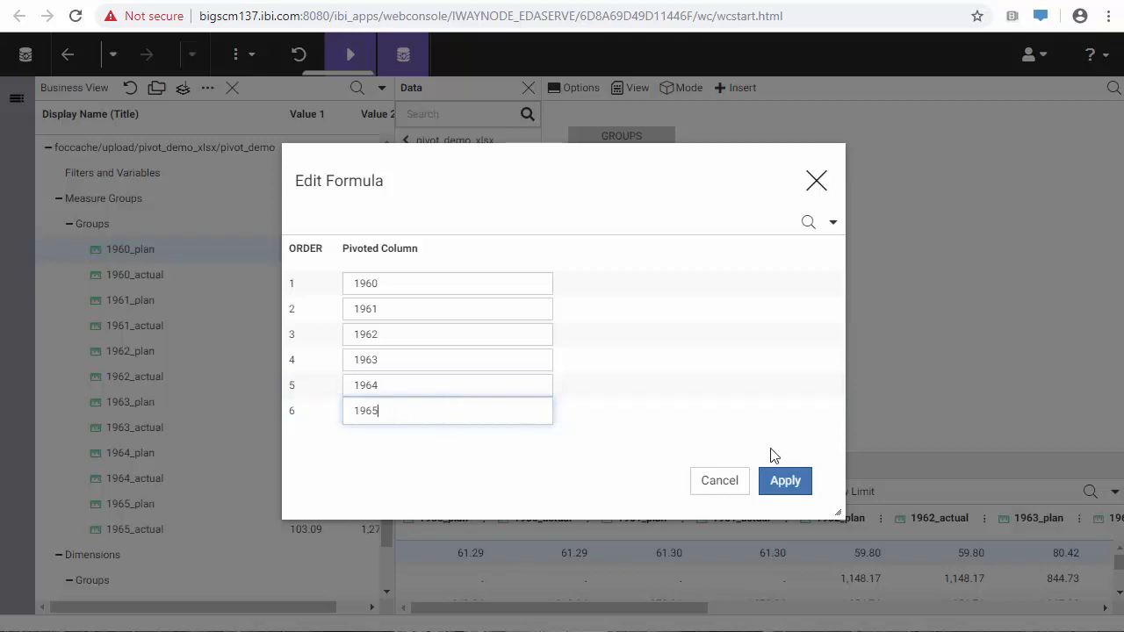
left_click(789, 484)
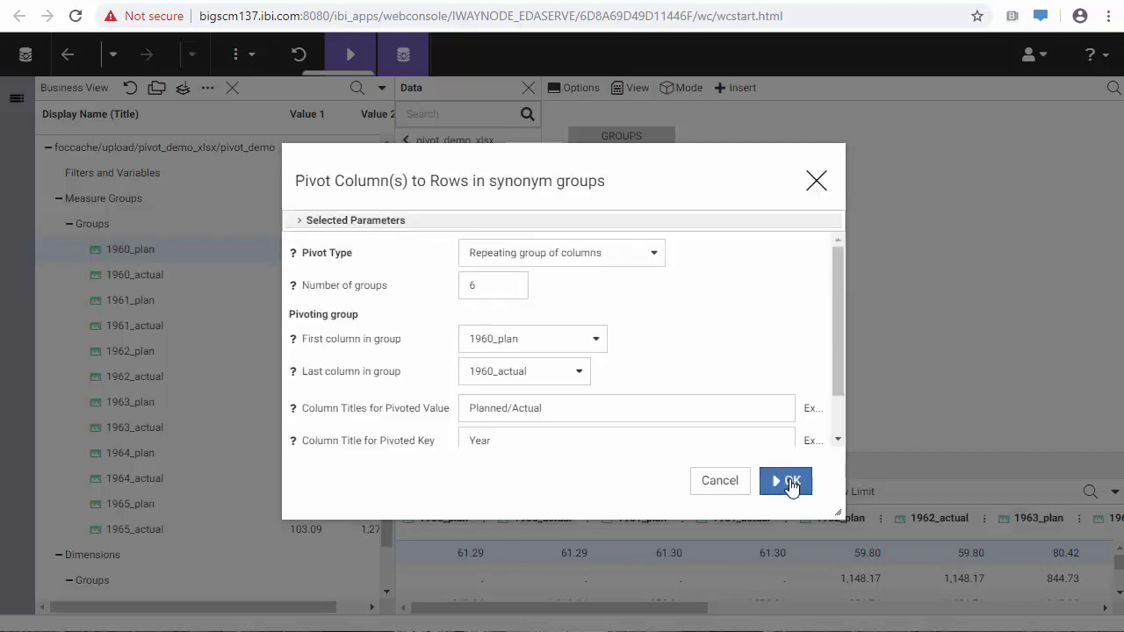
left_click(793, 489)
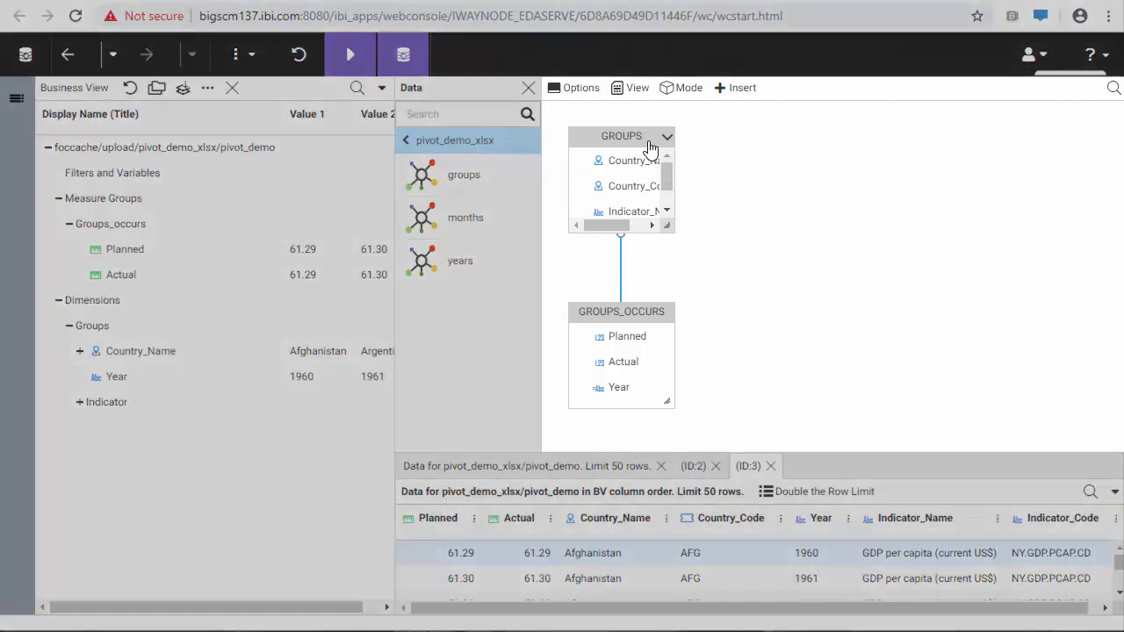
Look at the pivot options offered for the Country_Name column in the sample data.
right_click(651, 148)
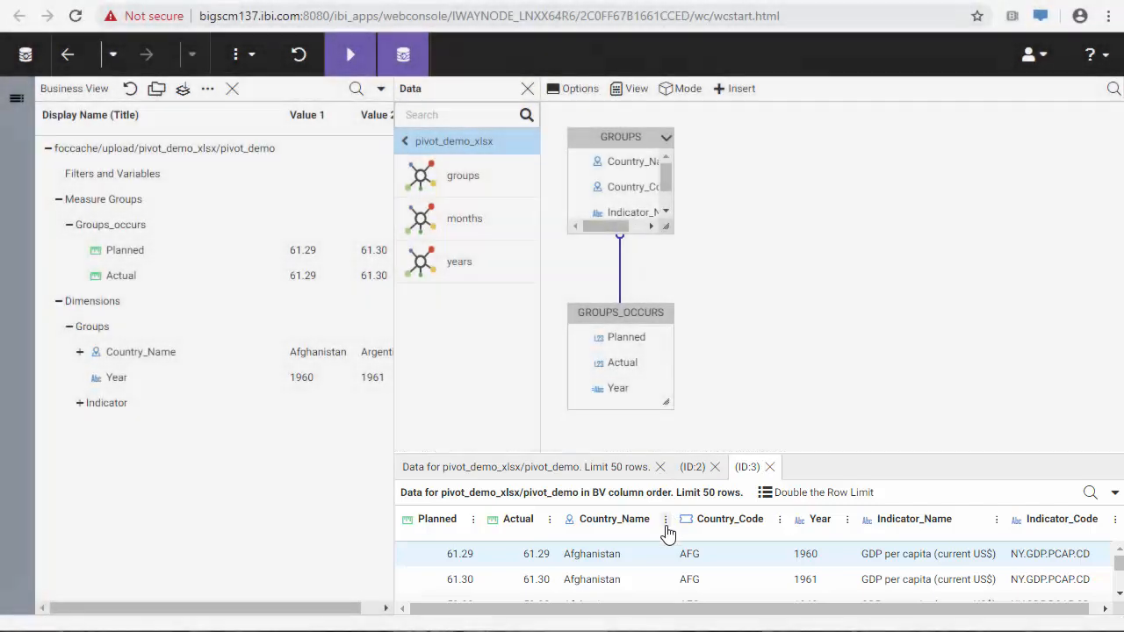
left_click(668, 532)
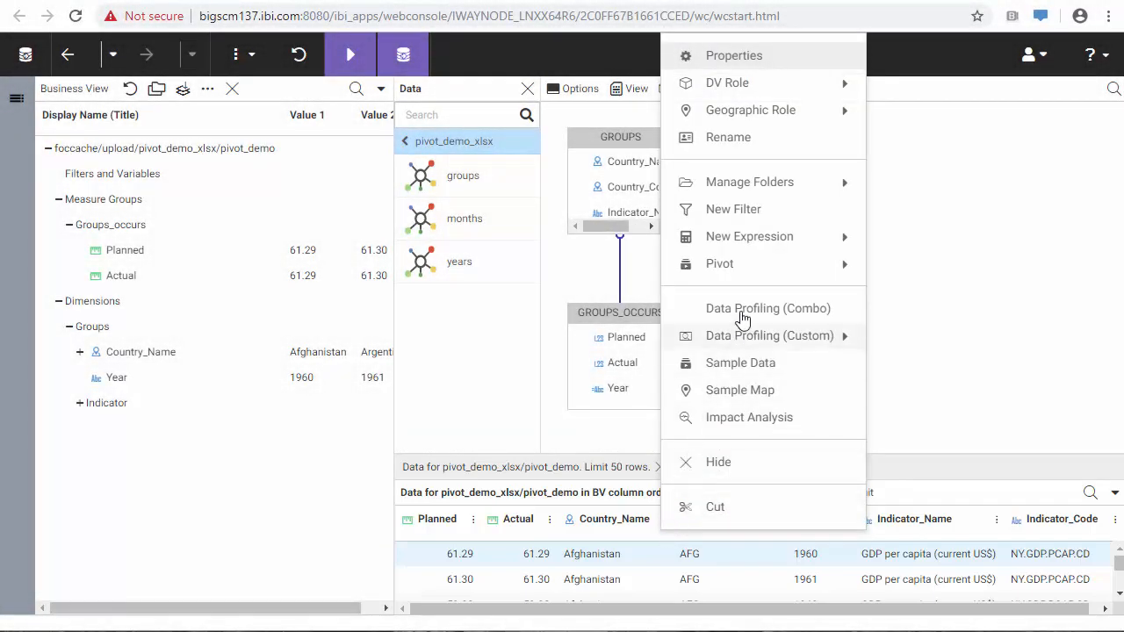
mouse_move(758, 273)
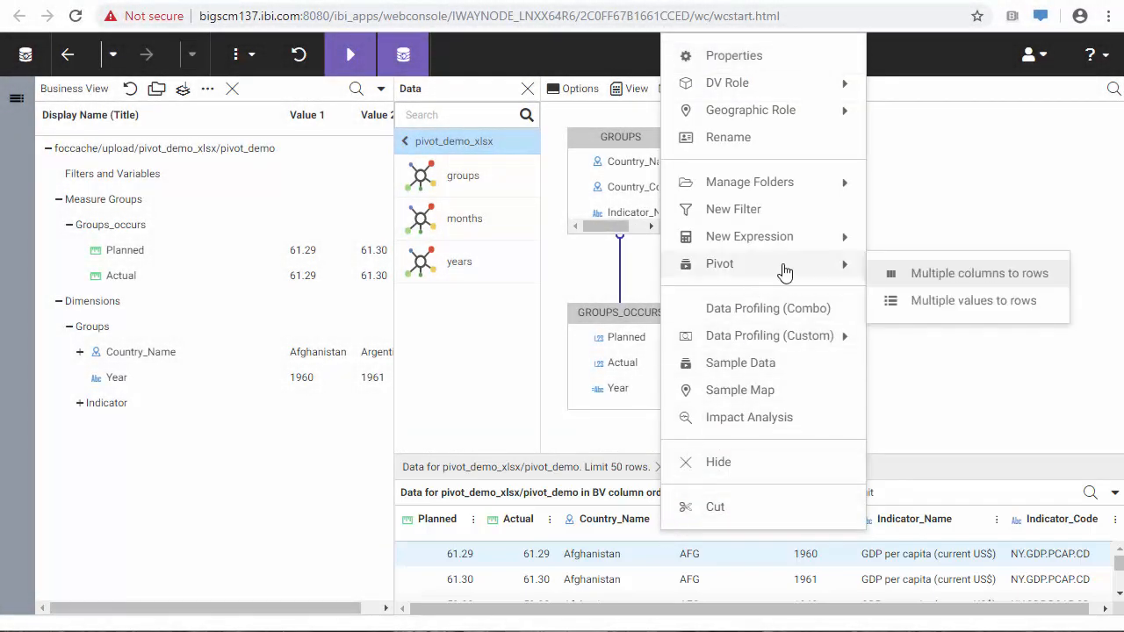
left_click(937, 273)
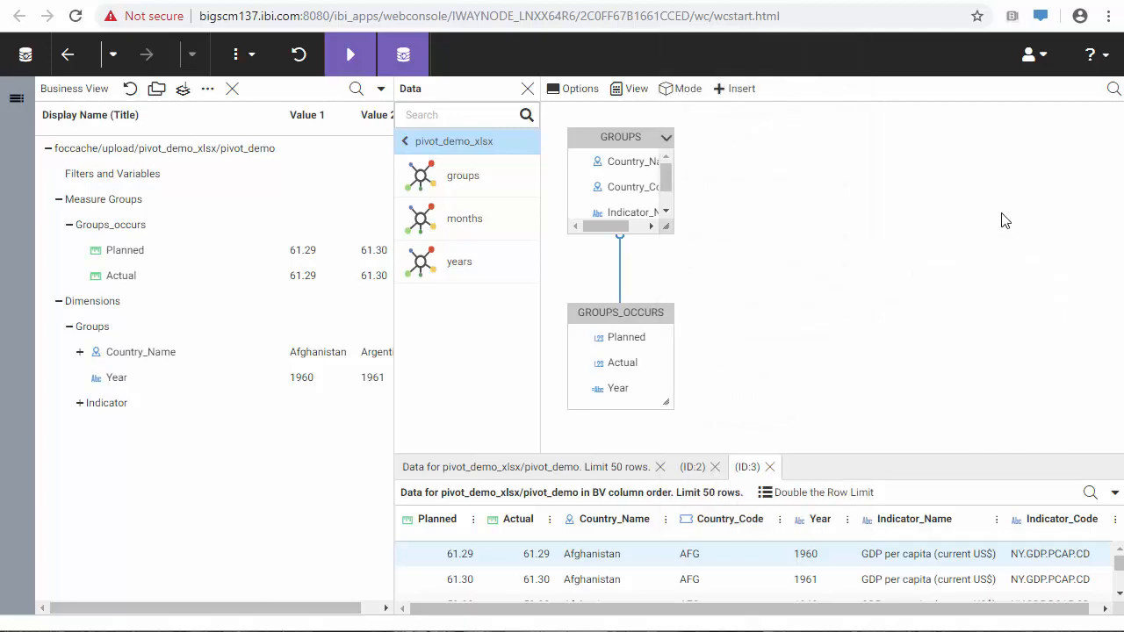